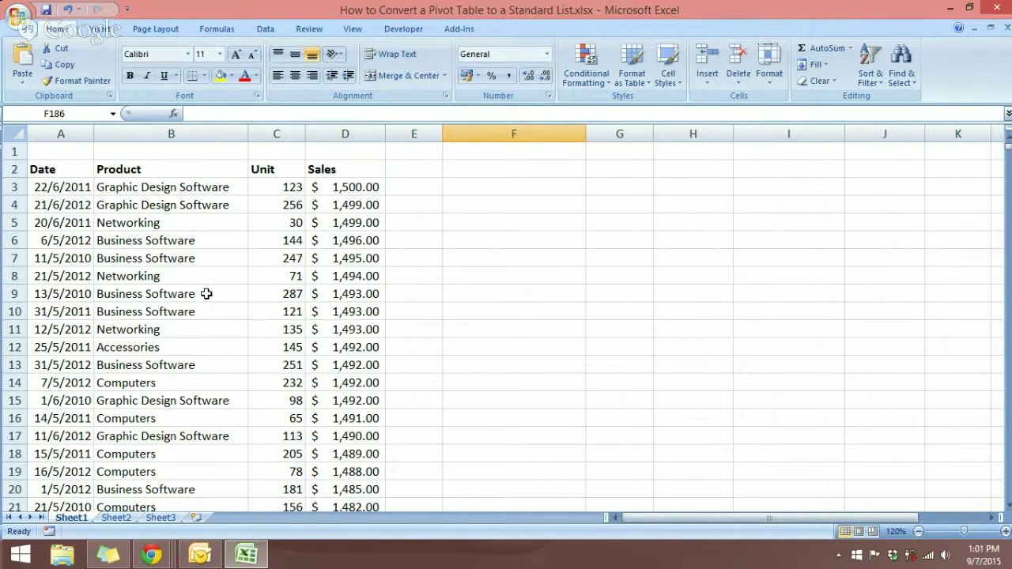
# - Create a PivotTable from the sales data in Sheet1 A2:D998, placed in the existing worksheet at cell F3
pyautogui.click(205, 293)
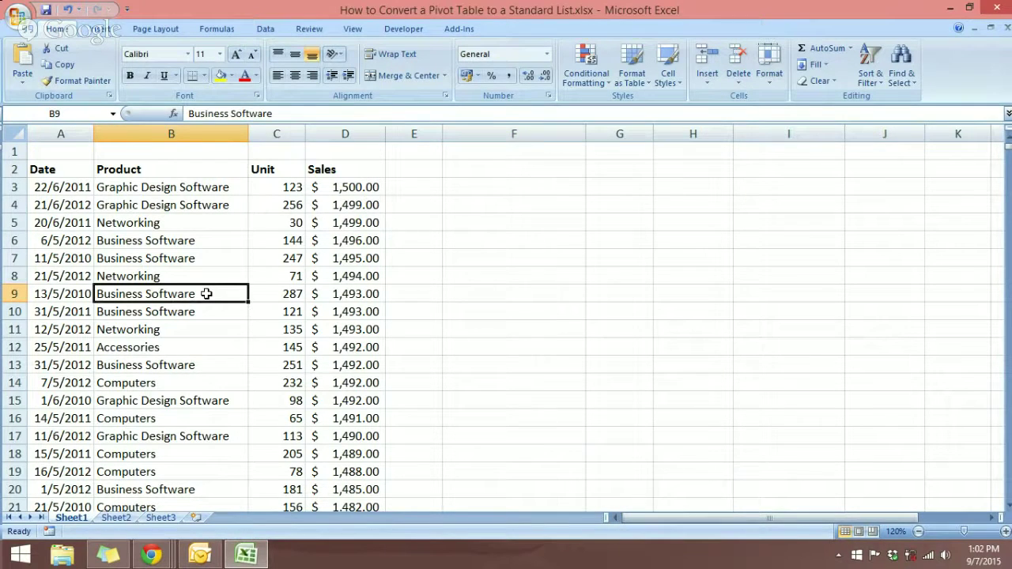
pyautogui.hotkey('ctrl', 'End')
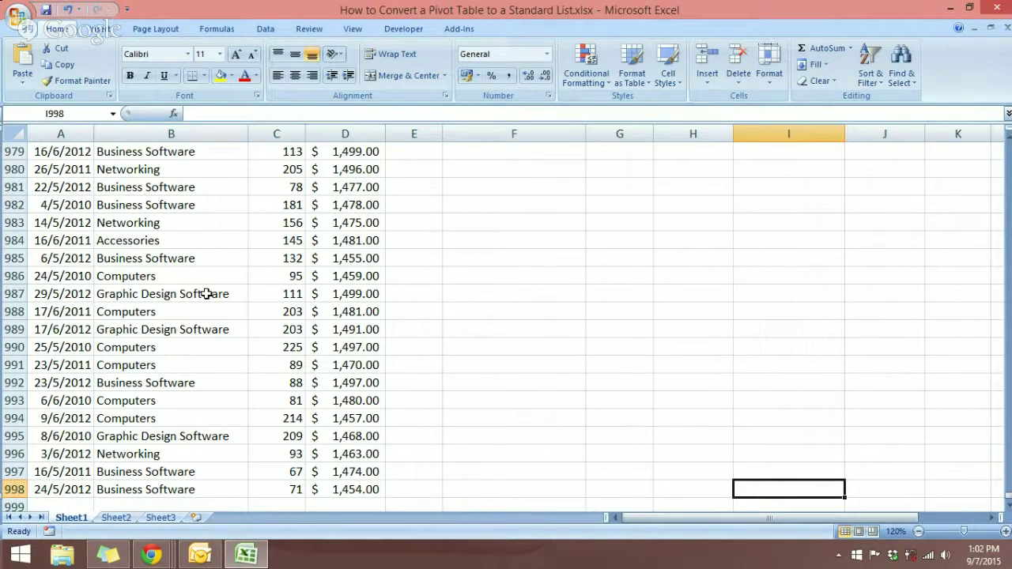
pyautogui.scroll(-2, 205, 294)
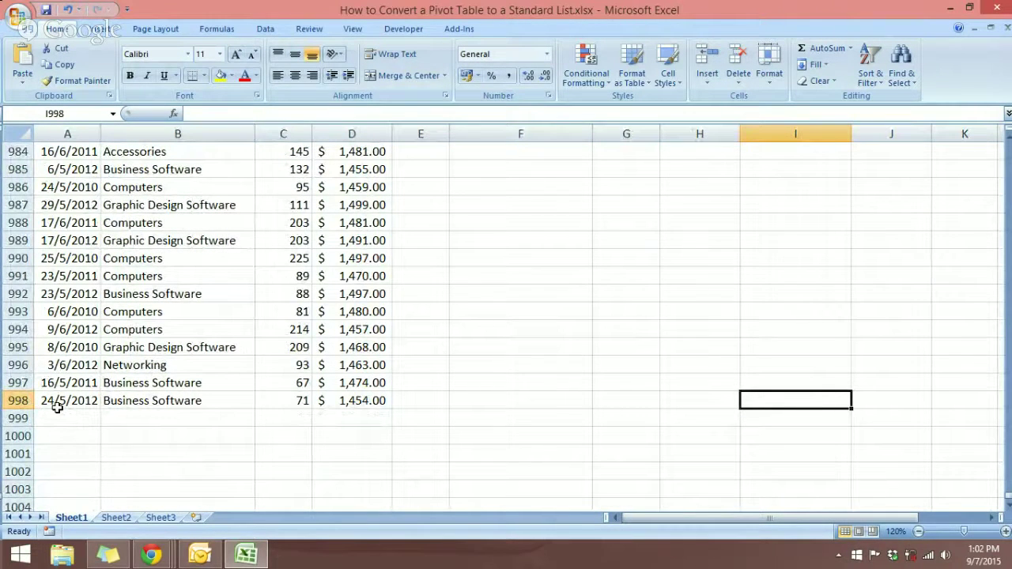
pyautogui.hotkey('ctrl', 'Home')
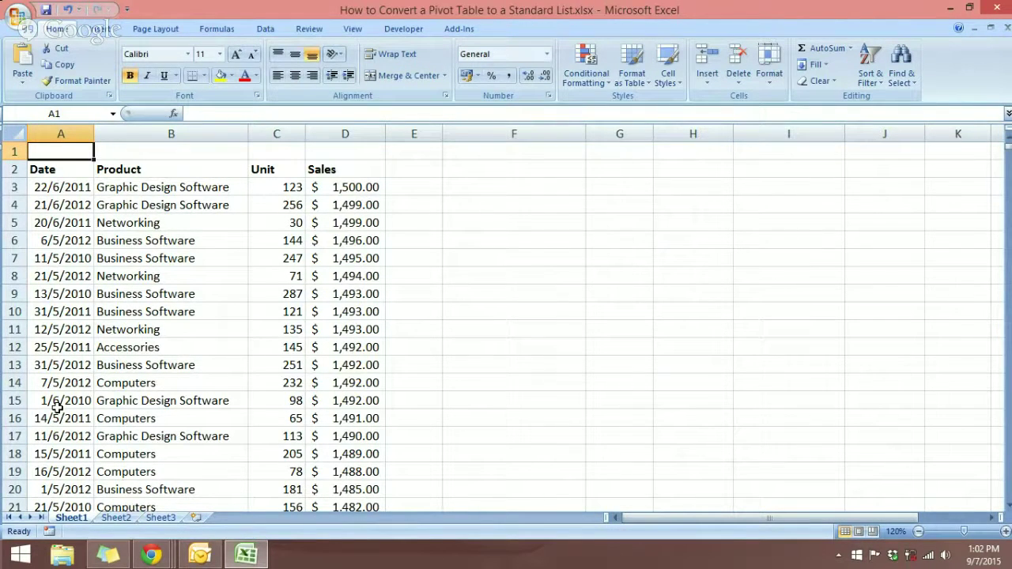
pyautogui.click(110, 255)
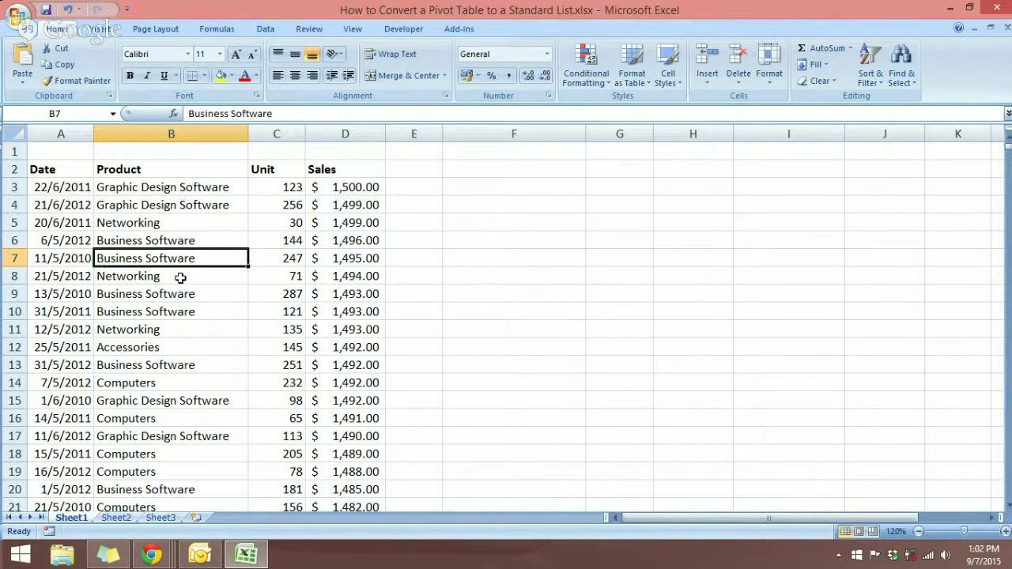
pyautogui.click(100, 29)
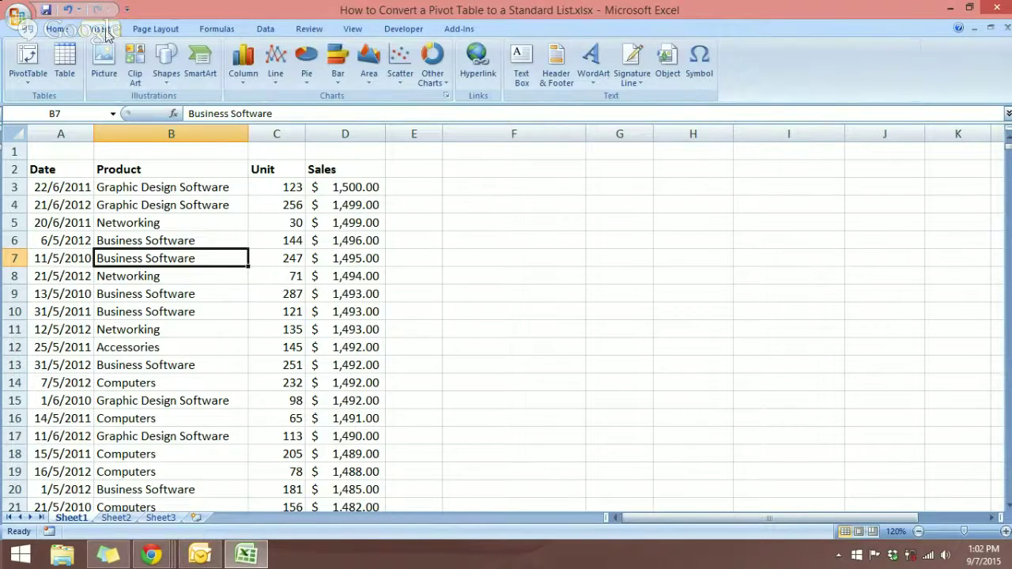
pyautogui.click(27, 63)
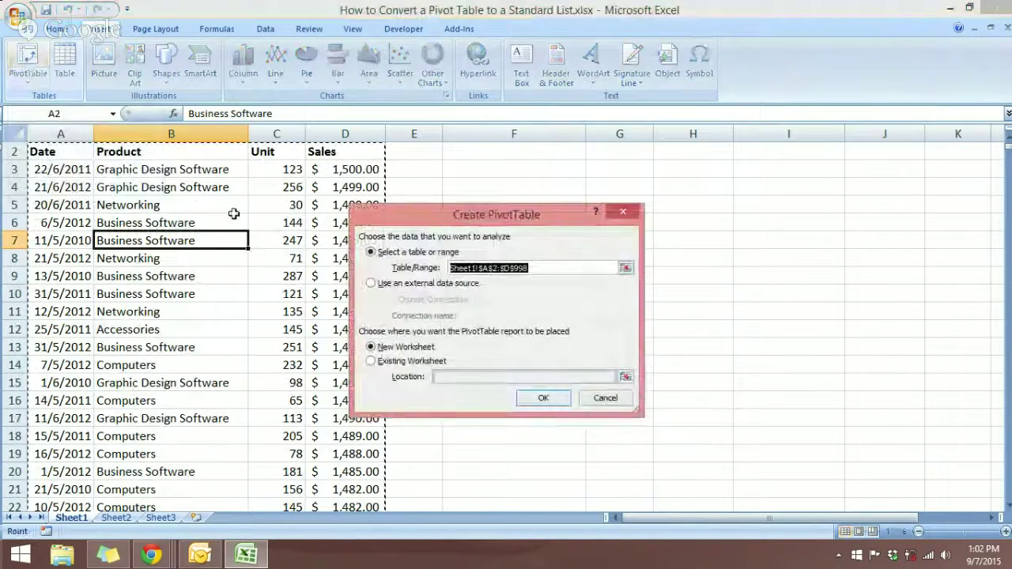
pyautogui.click(369, 362)
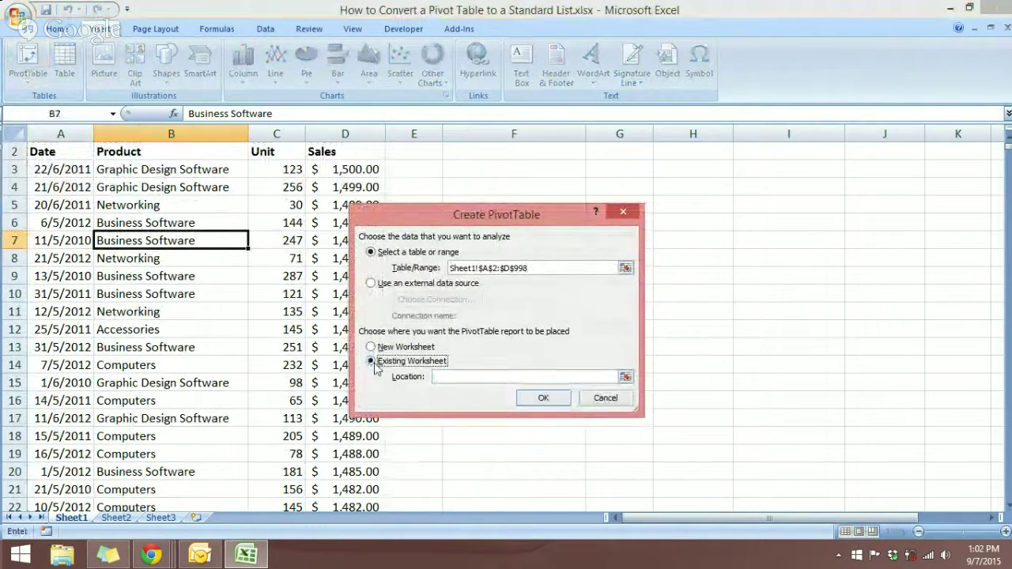
pyautogui.click(469, 172)
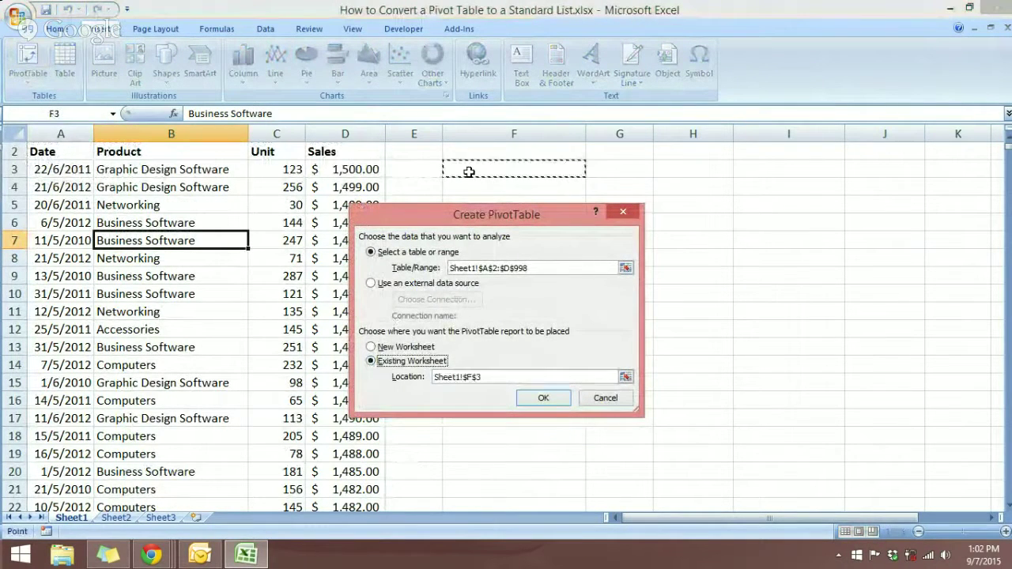
pyautogui.click(541, 399)
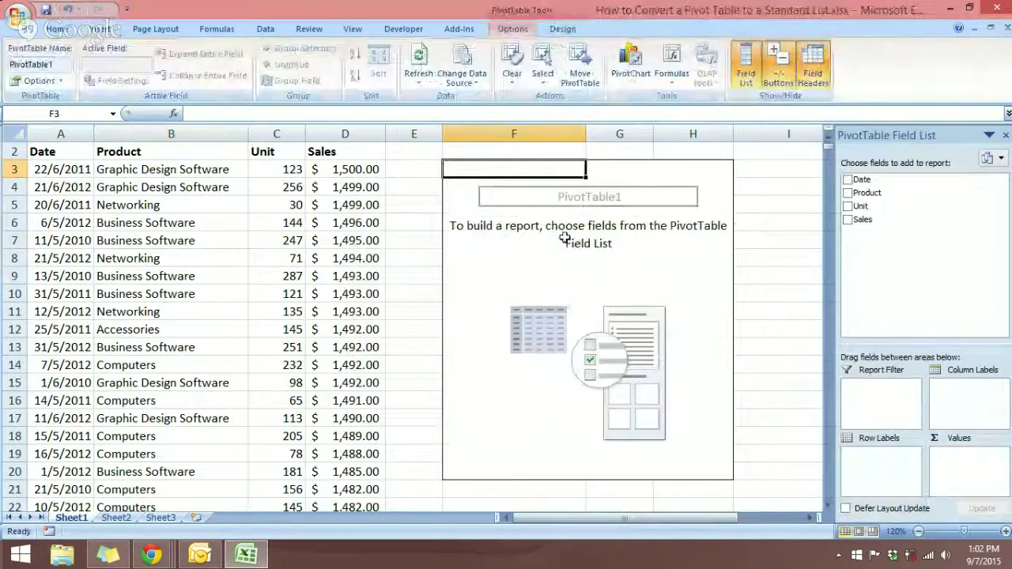
# - Narrow column F and add the Date field to the PivotTable's row labels
pyautogui.moveTo(579, 135); pyautogui.dragTo(515, 136)
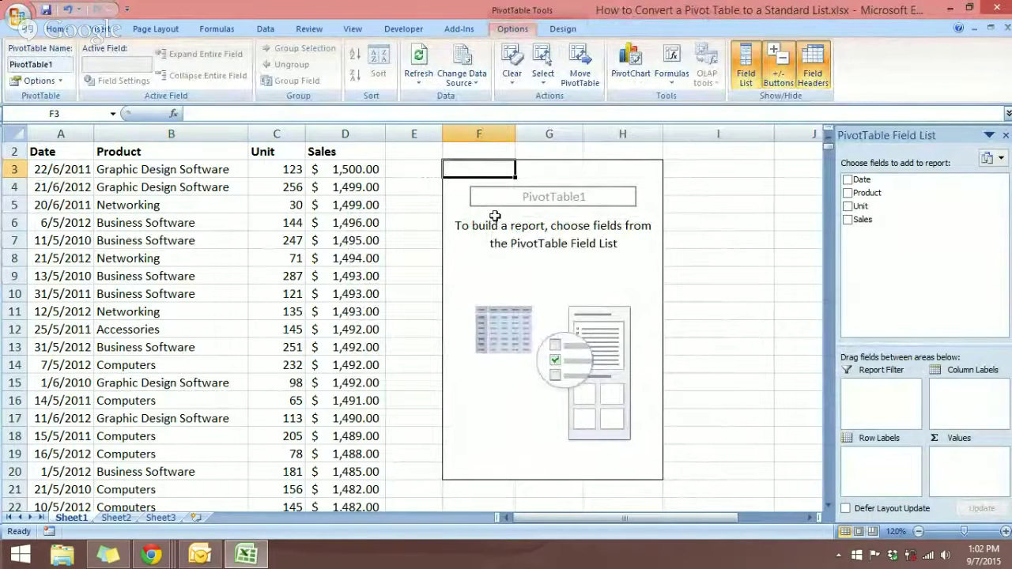
pyautogui.click(495, 240)
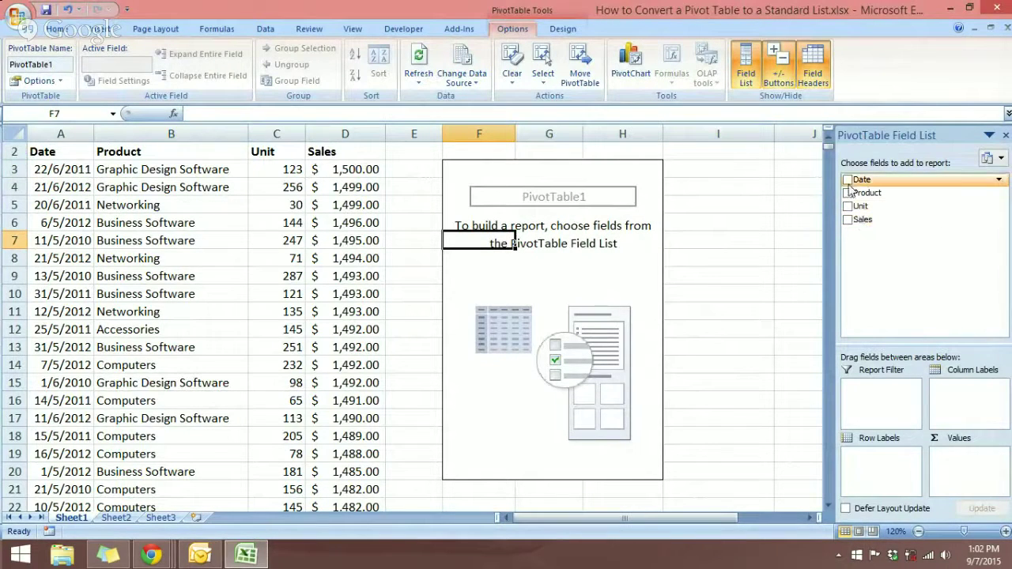
pyautogui.click(848, 180)
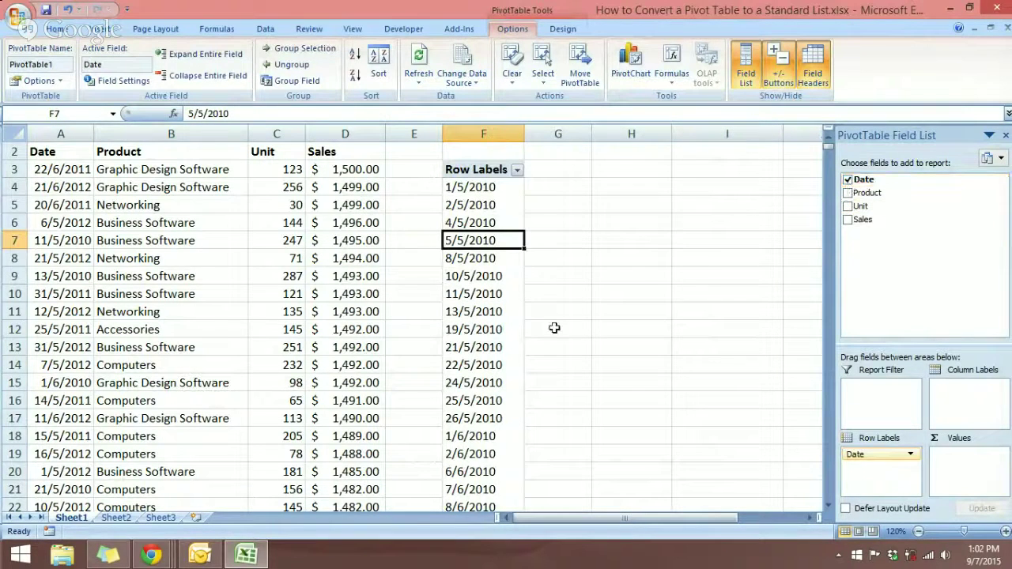
pyautogui.scroll(-20, 493, 224)
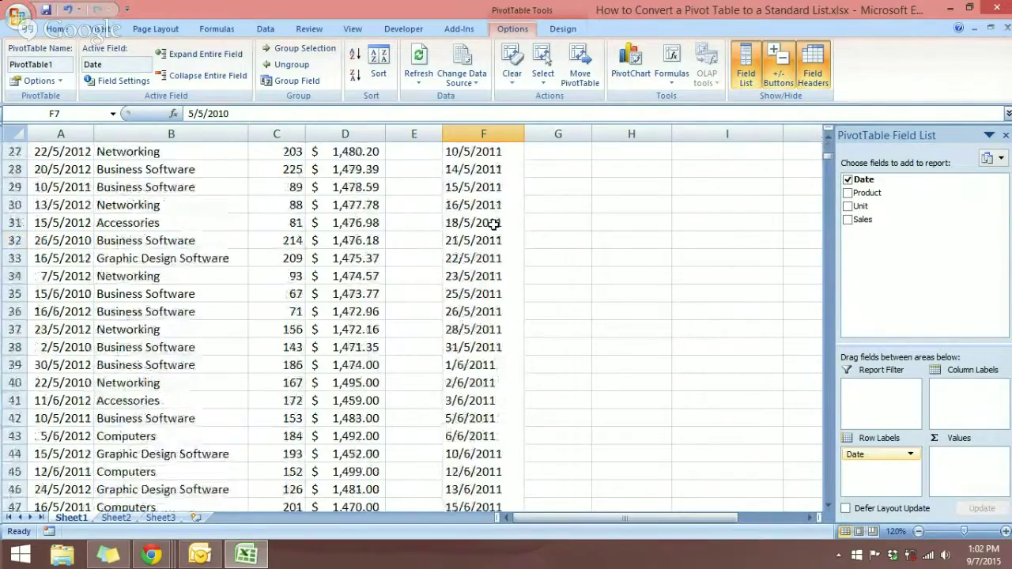
pyautogui.scroll(20, 500, 349)
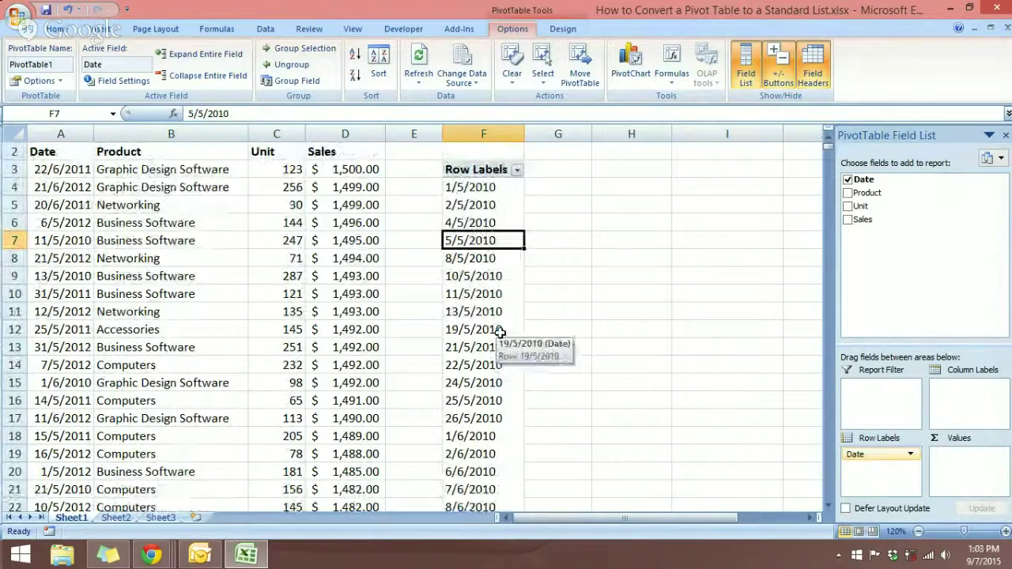
# - Group the PivotTable's dates by Months and Years
pyautogui.click(490, 222)
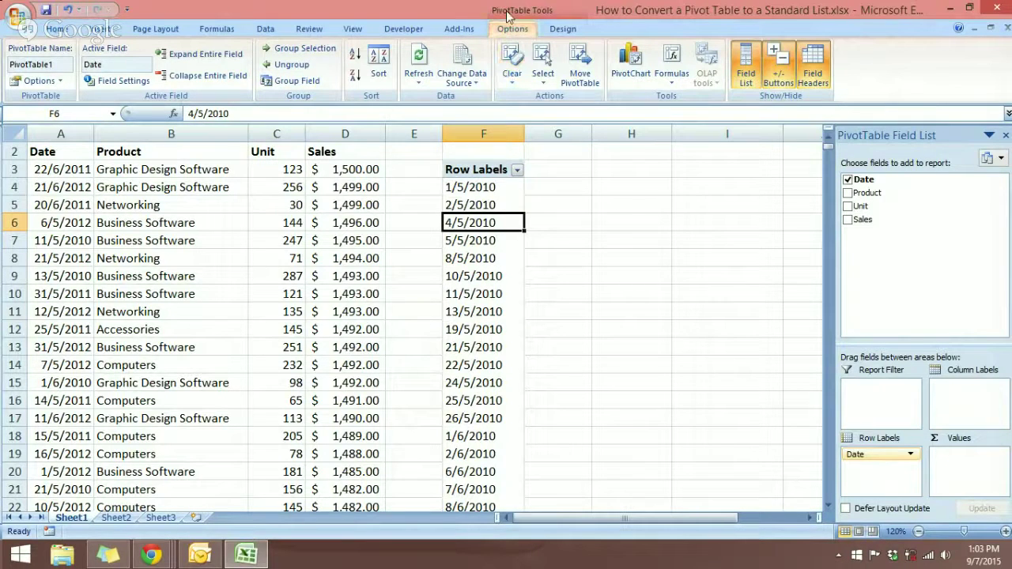
pyautogui.click(310, 82)
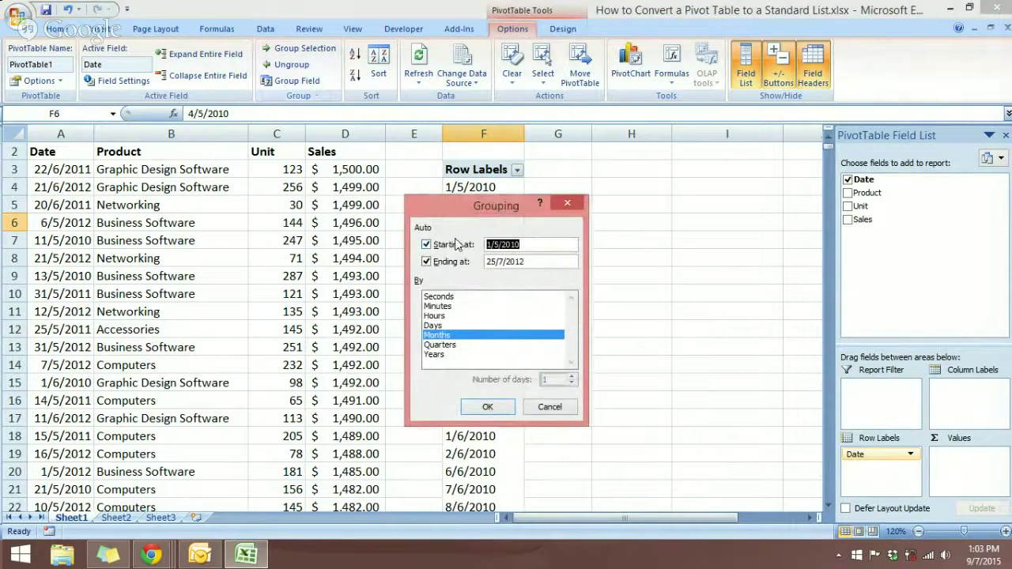
pyautogui.click(436, 354)
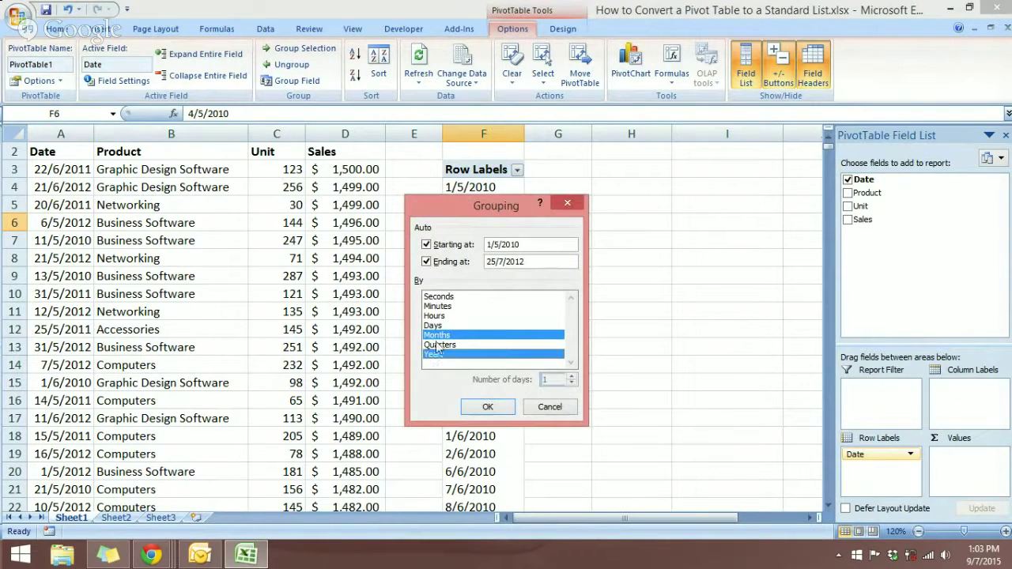
pyautogui.click(485, 407)
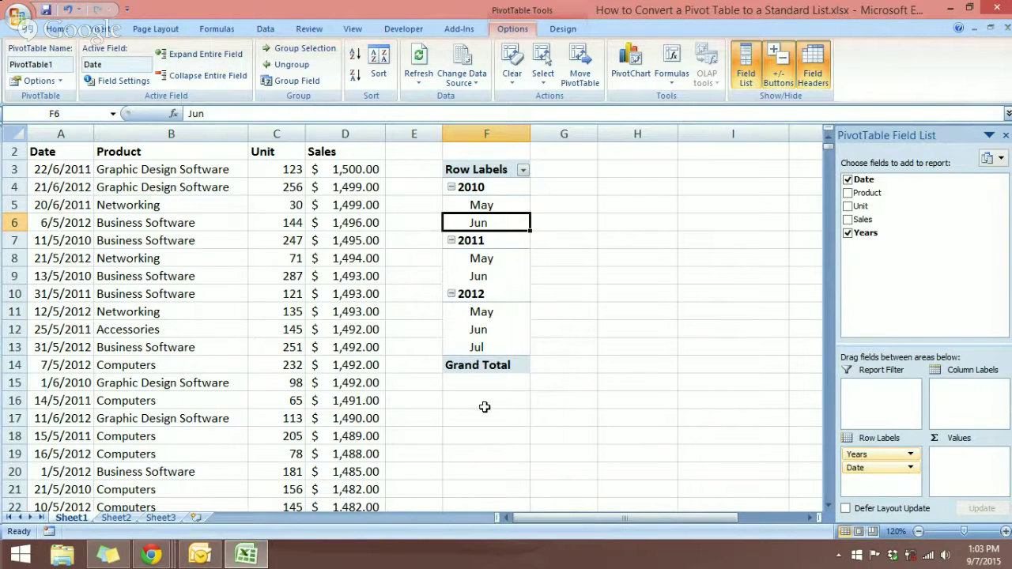
# - Change the PivotTable's report layout to Tabular Form
pyautogui.click(554, 29)
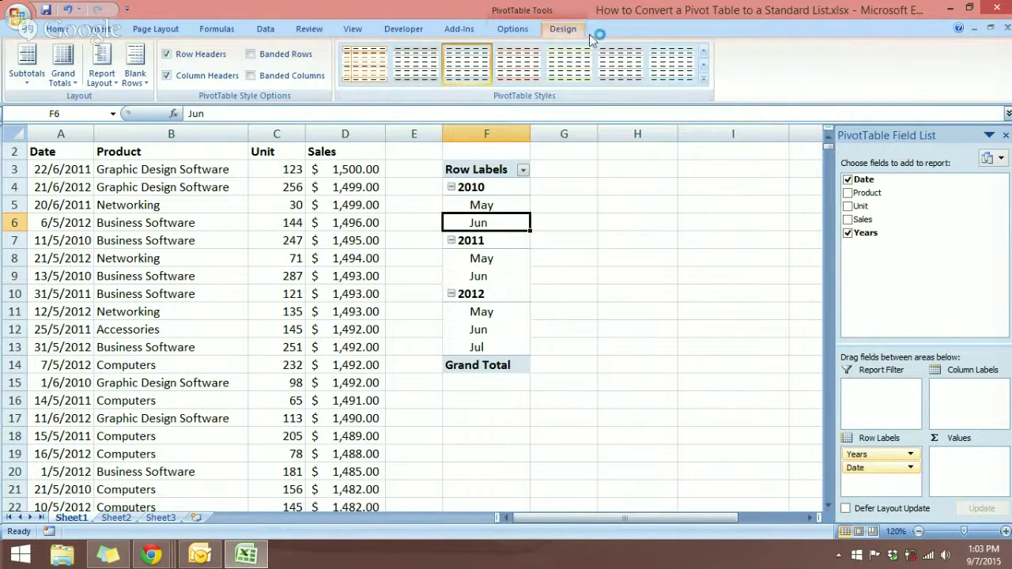
pyautogui.click(102, 78)
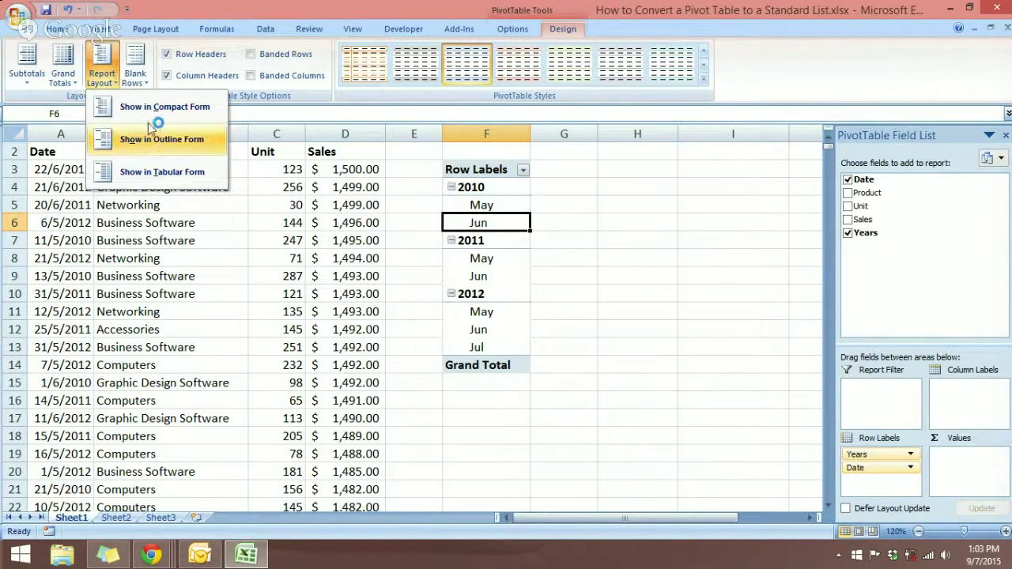
pyautogui.click(173, 175)
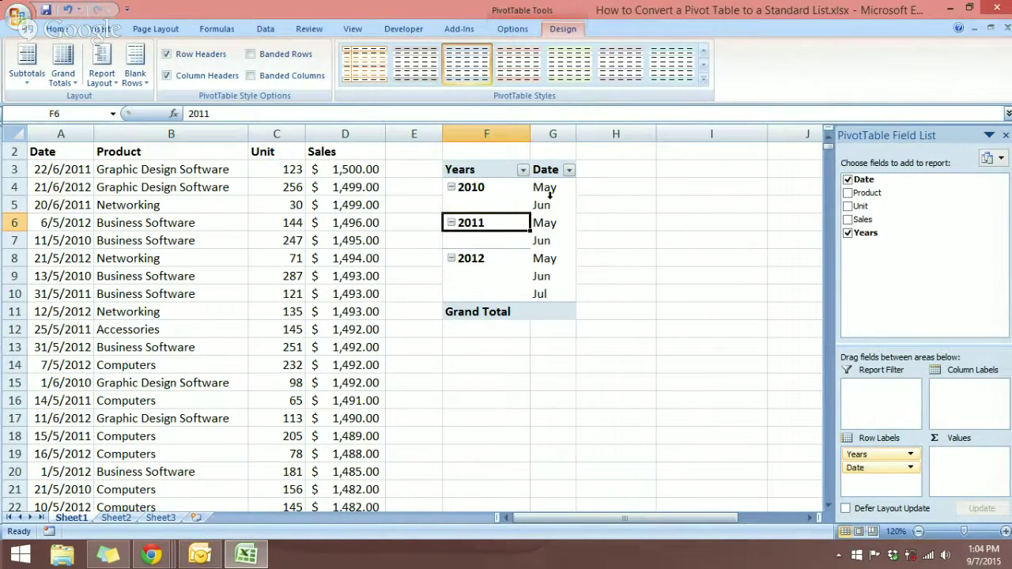
# - Add Sales to the PivotTable as a summed value and Product as a row field
pyautogui.click(848, 220)
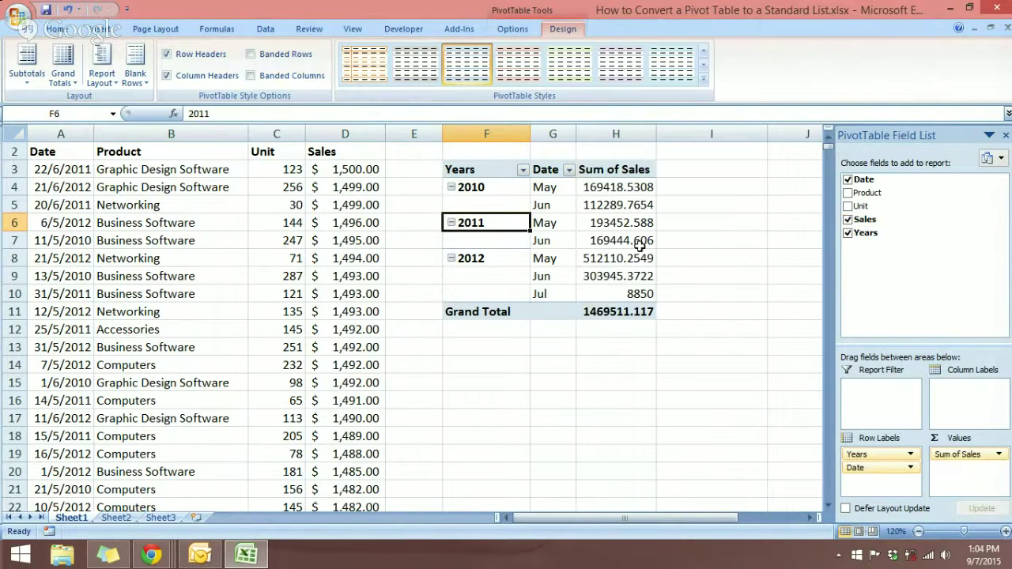
pyautogui.moveTo(623, 245)
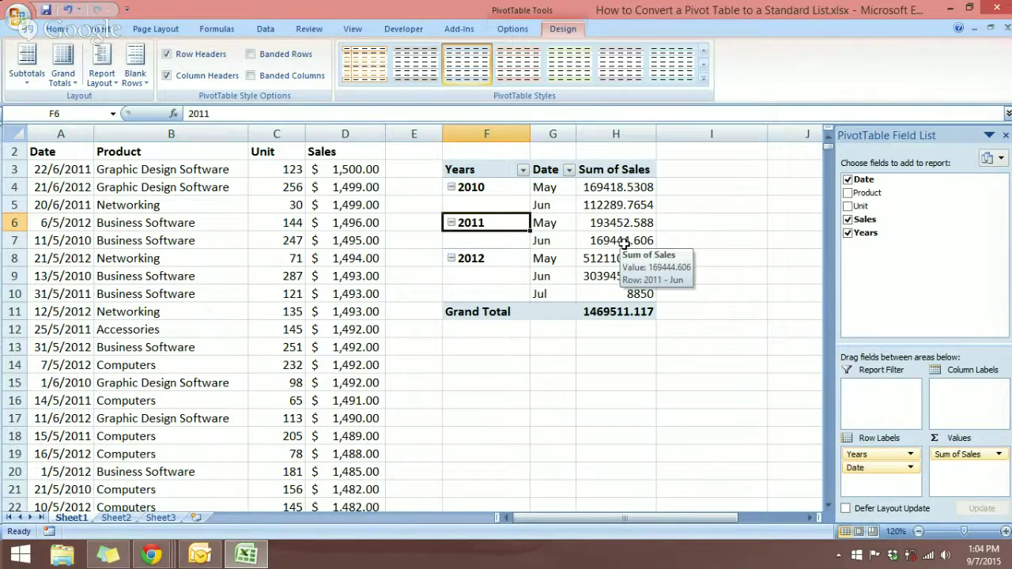
pyautogui.moveTo(616, 205)
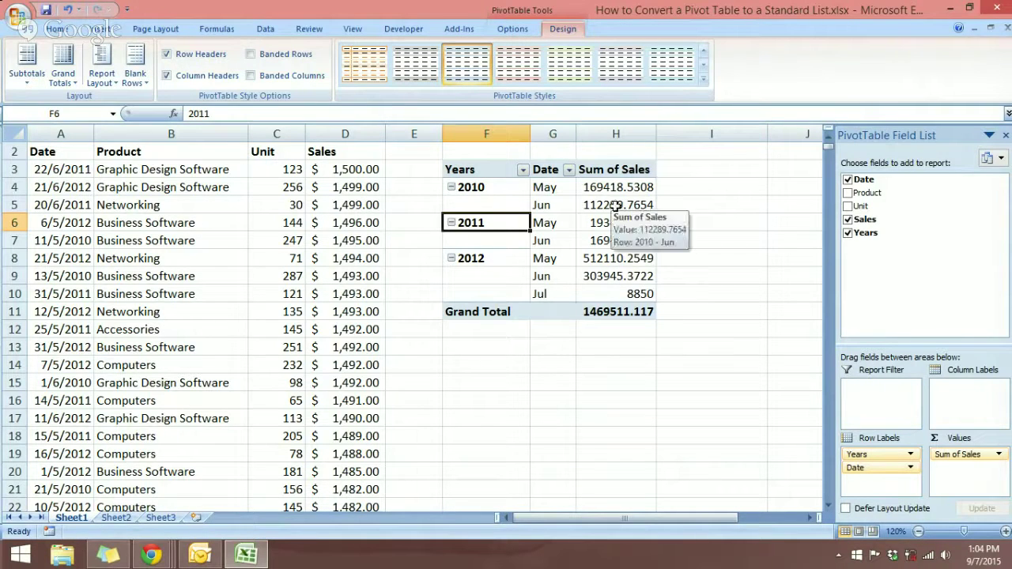
pyautogui.click(848, 193)
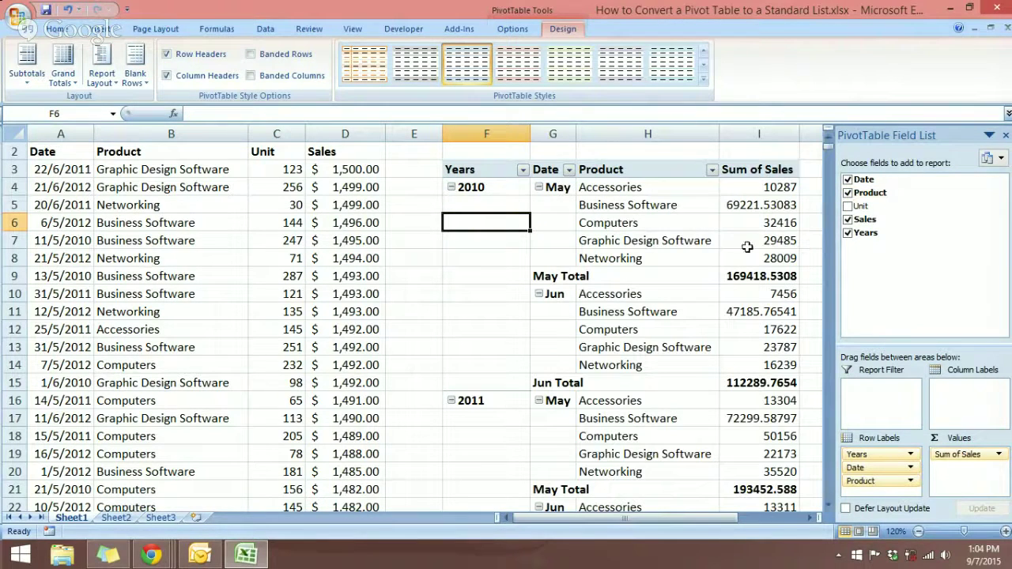
pyautogui.moveTo(747, 248)
pyautogui.moveTo(750, 230)
pyautogui.click(640, 169)
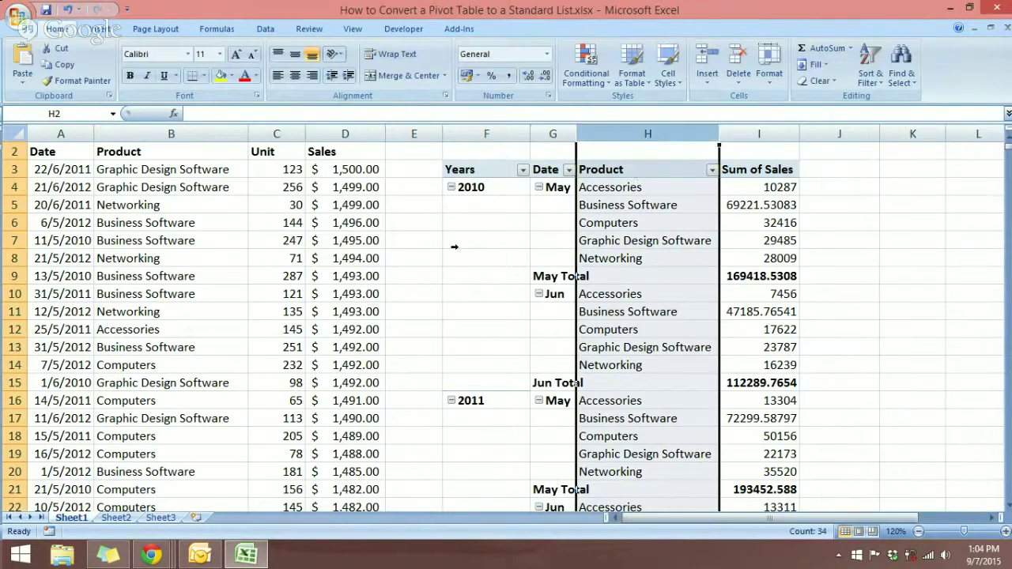
pyautogui.click(603, 169)
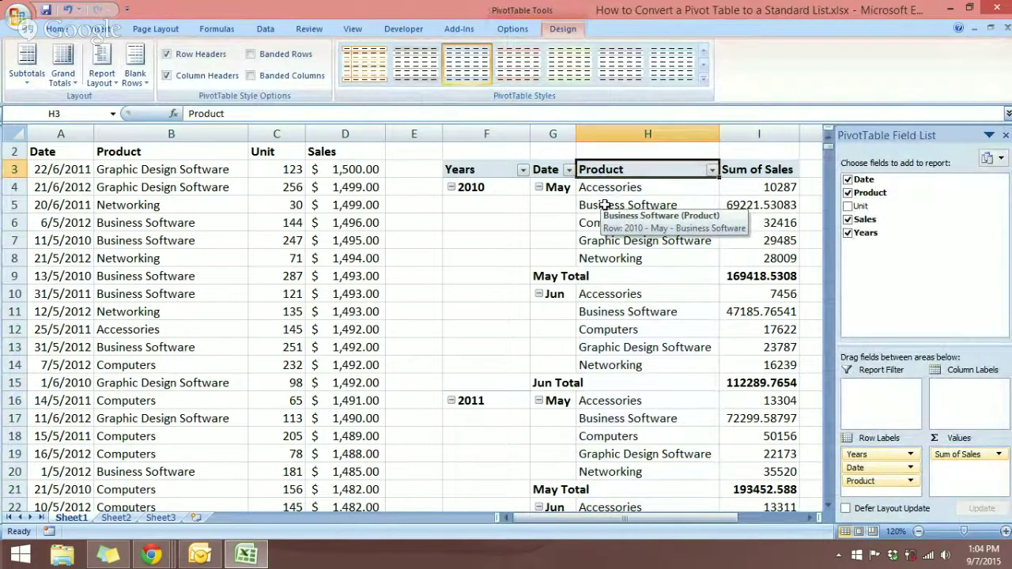
pyautogui.click(453, 169)
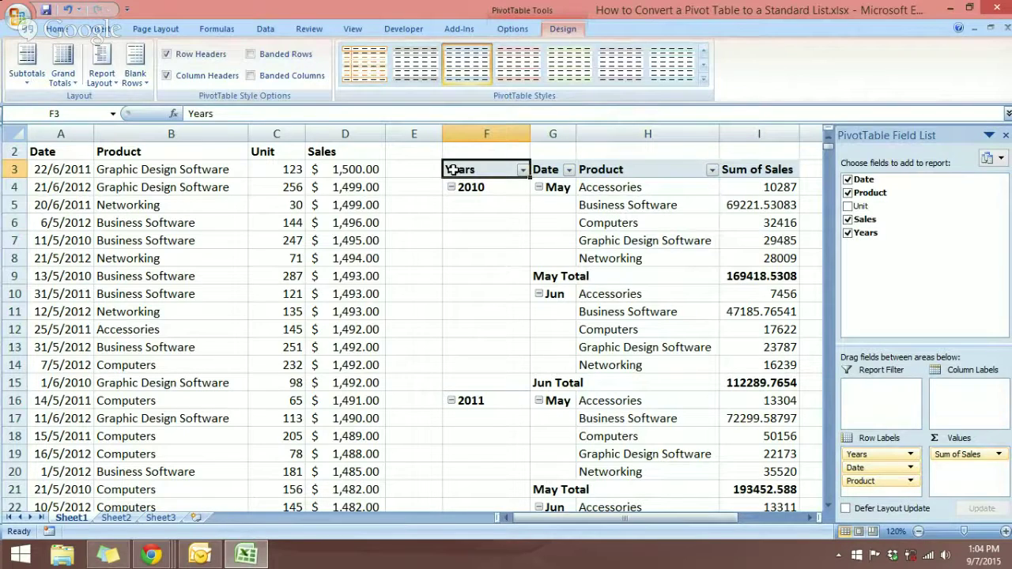
pyautogui.write('Products')
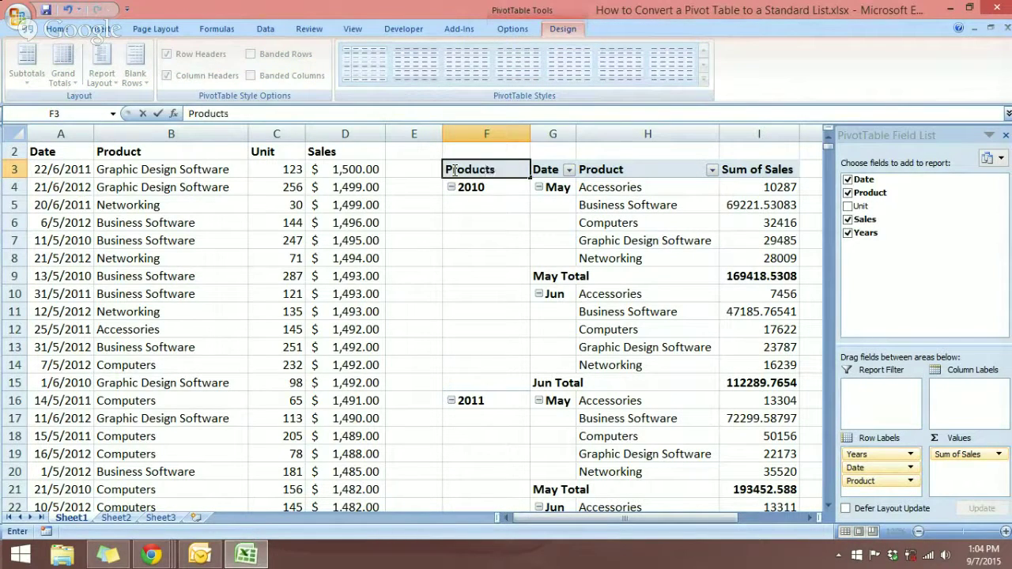
pyautogui.press('Return')
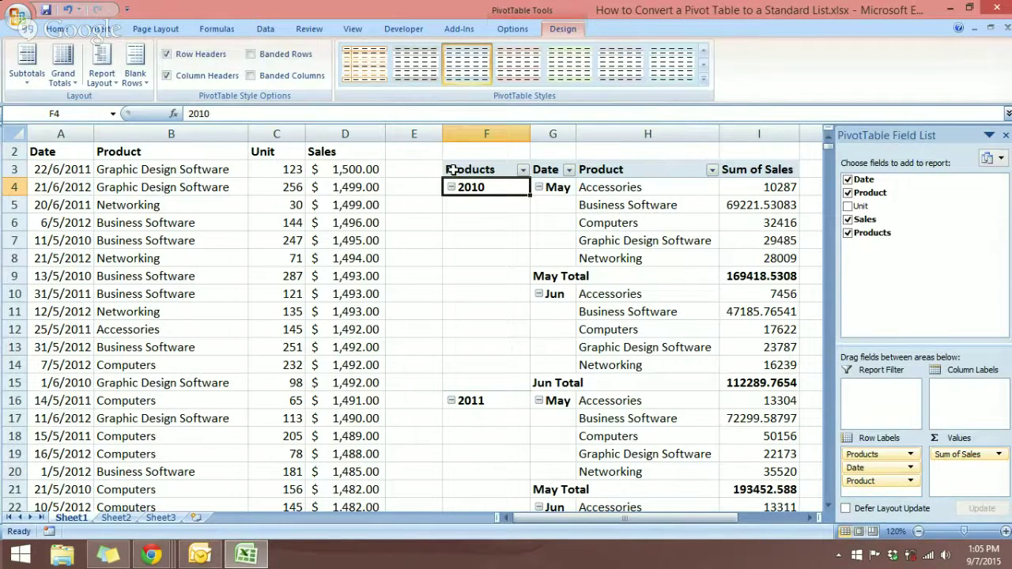
pyautogui.click(68, 9)
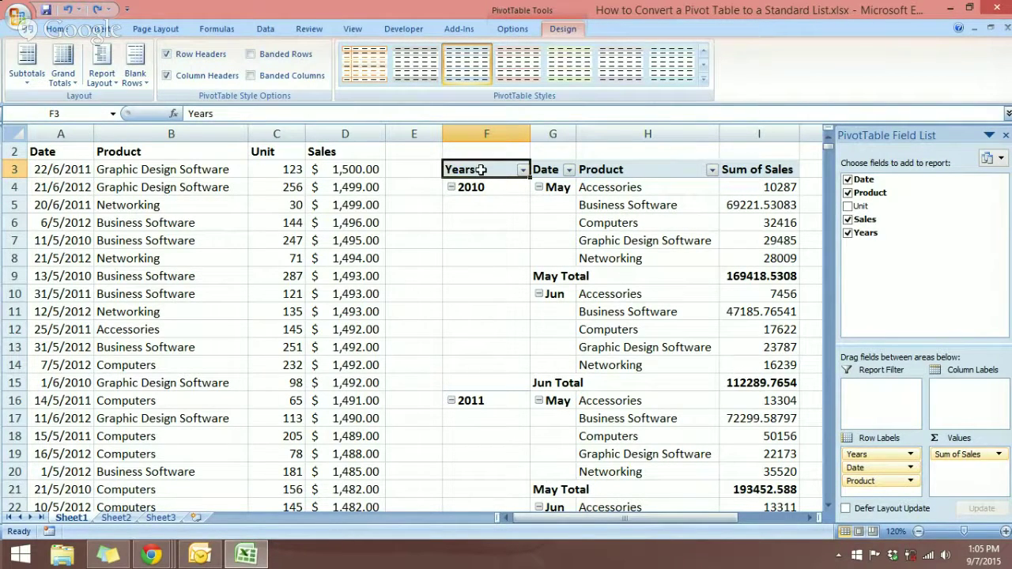
# - Make Product the PivotTable's first row field by entering "product" over the Years header in F3, and widen the Years column
pyautogui.write('product')
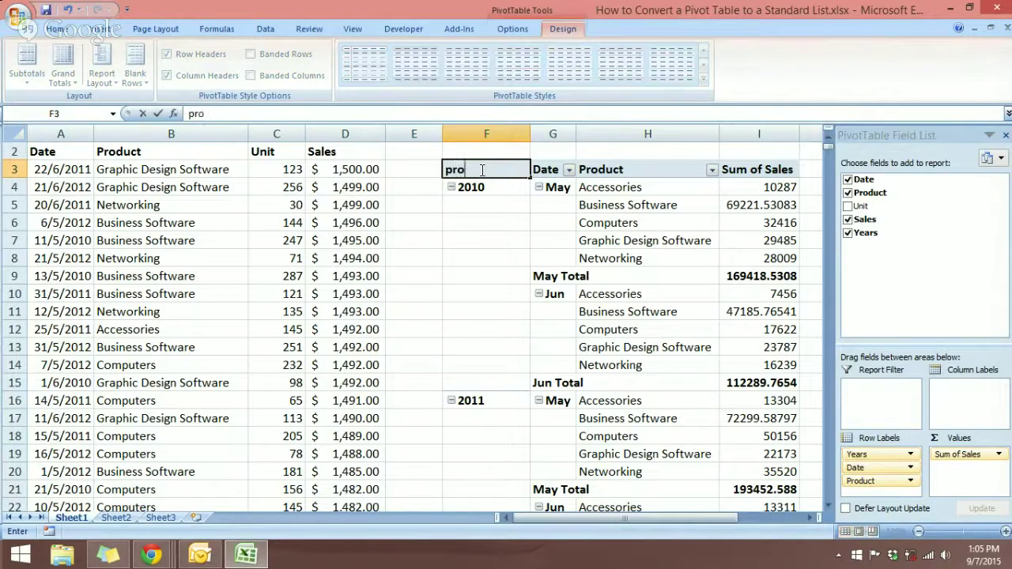
pyautogui.press('Return')
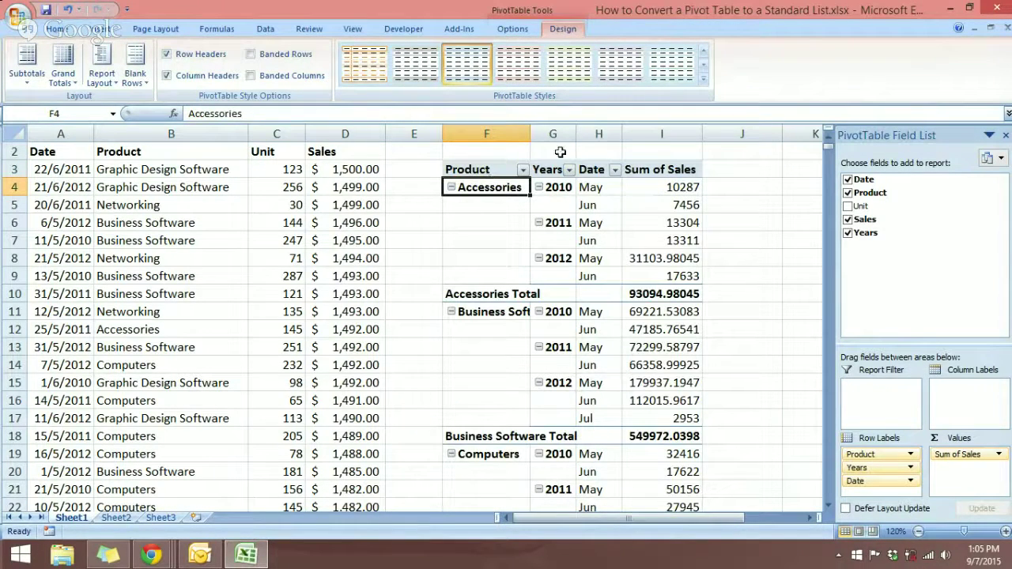
pyautogui.click(567, 129)
pyautogui.moveTo(576, 134); pyautogui.dragTo(652, 140)
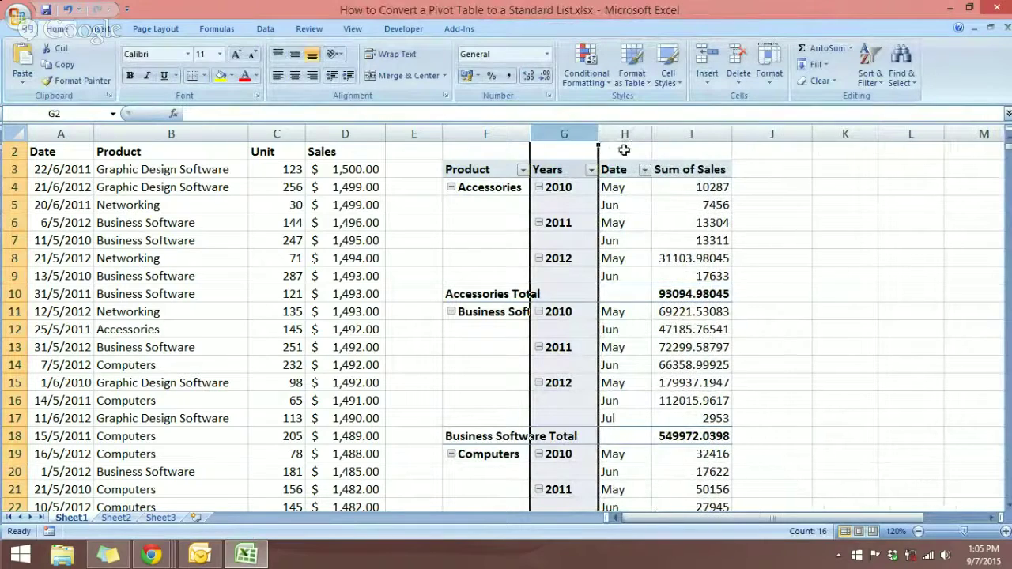
# - Widen the PivotTable's Product column and move the Years field from the row labels to the column labels
pyautogui.moveTo(530, 133); pyautogui.dragTo(582, 136)
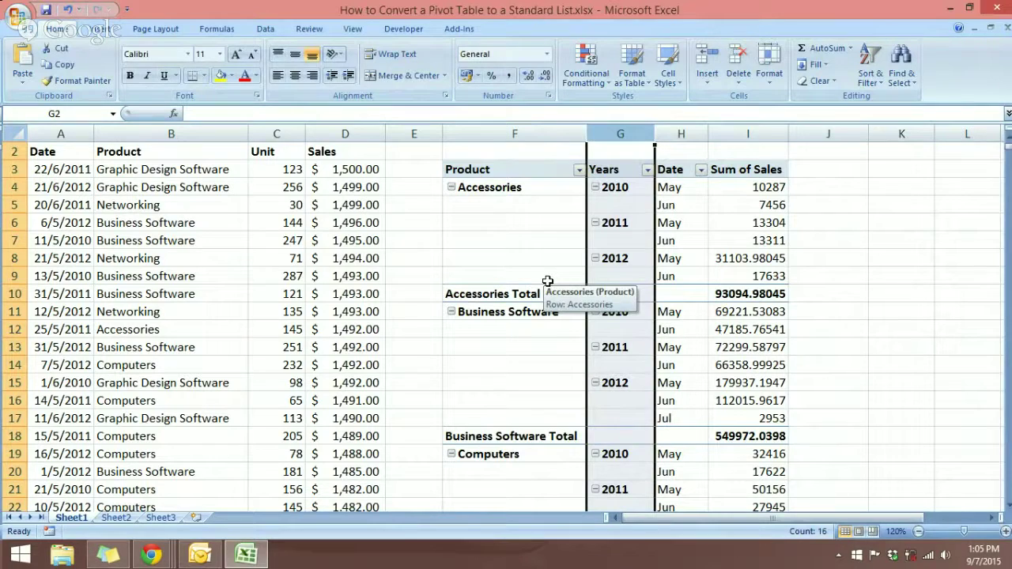
pyautogui.click(677, 252)
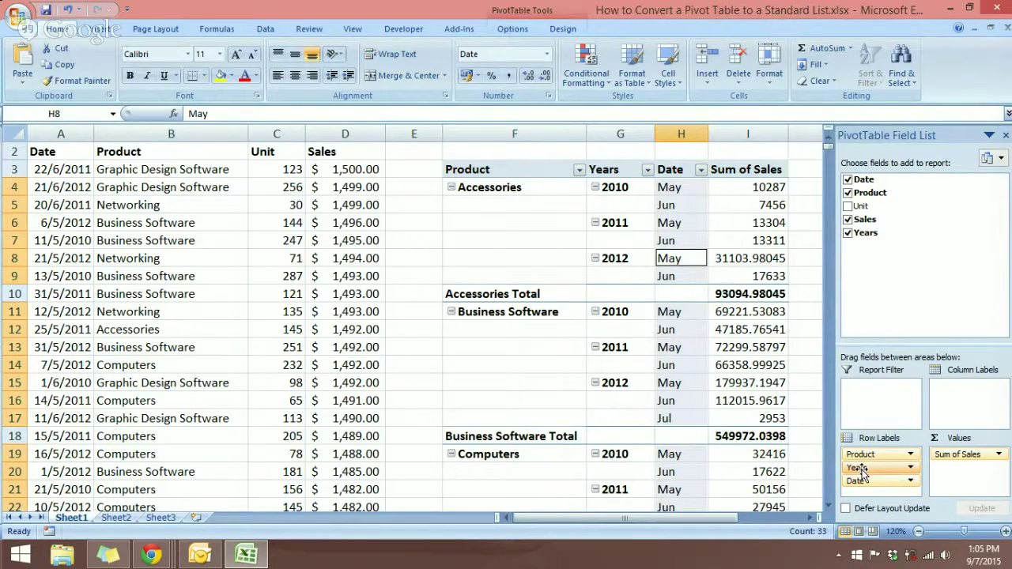
pyautogui.moveTo(862, 471); pyautogui.dragTo(949, 408)
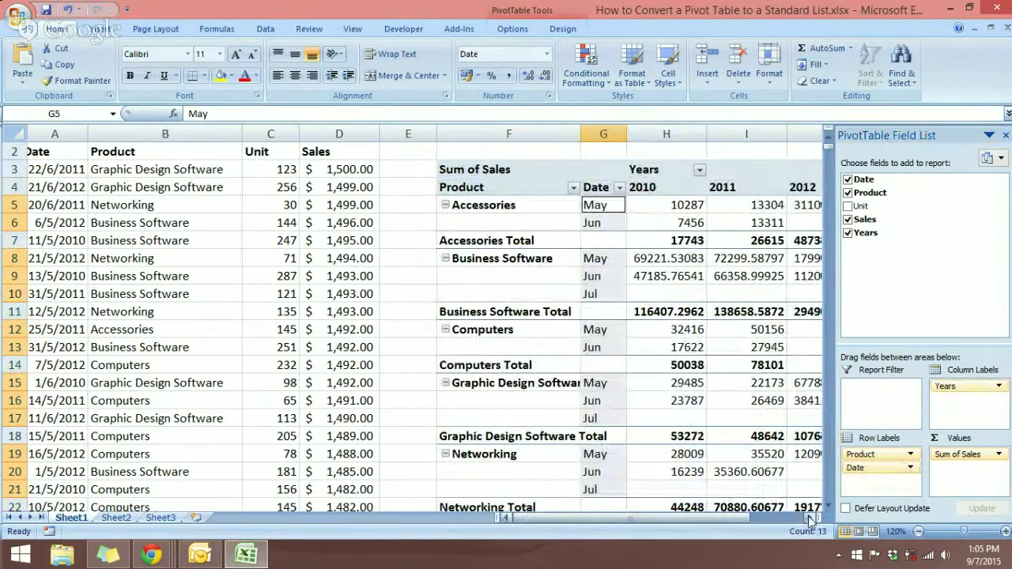
pyautogui.click(809, 519)
pyautogui.click(809, 519)
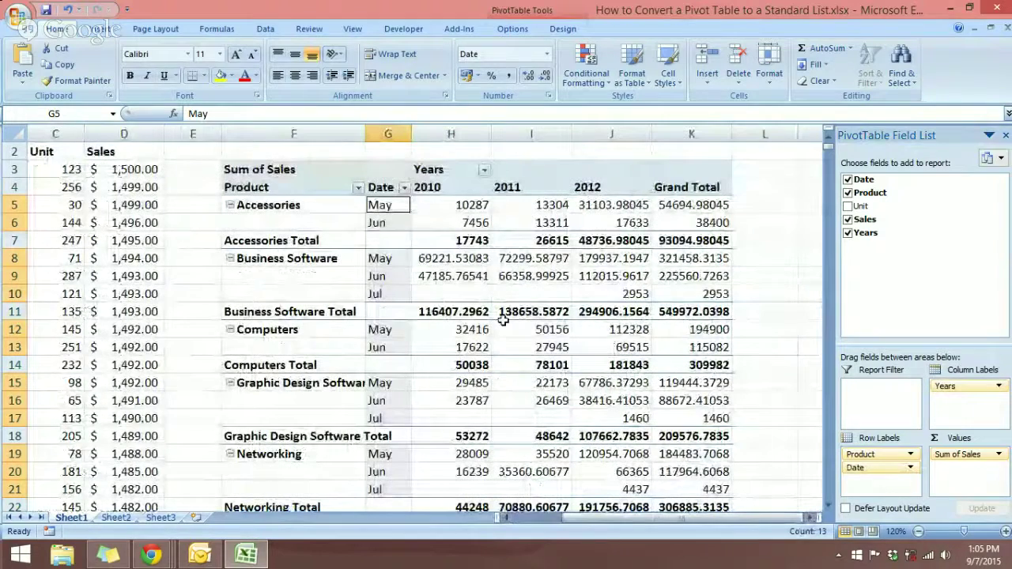
pyautogui.moveTo(502, 320)
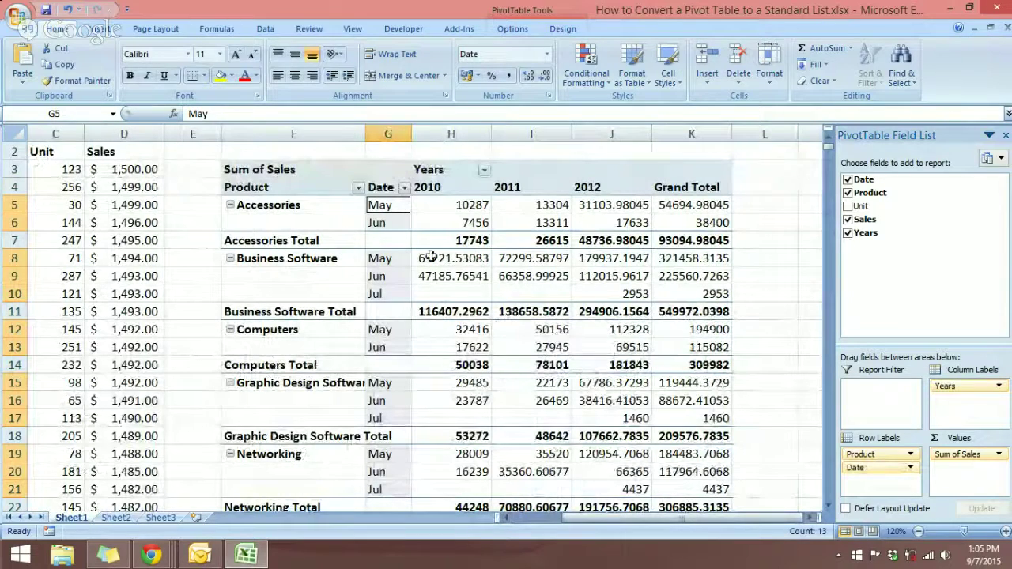
# - Examine the empty July cells for 2010 and 2011 under Business Software, Graphic Design Software and Networking
pyautogui.click(463, 294)
pyautogui.click(522, 293)
pyautogui.click(581, 293)
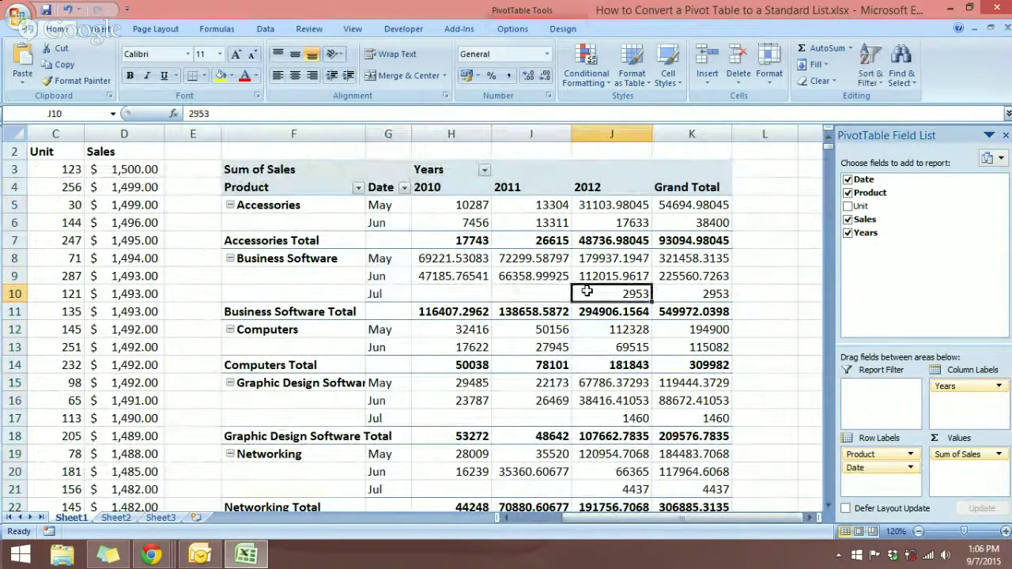
pyautogui.click(481, 416)
pyautogui.click(515, 417)
pyautogui.click(454, 489)
pyautogui.click(500, 491)
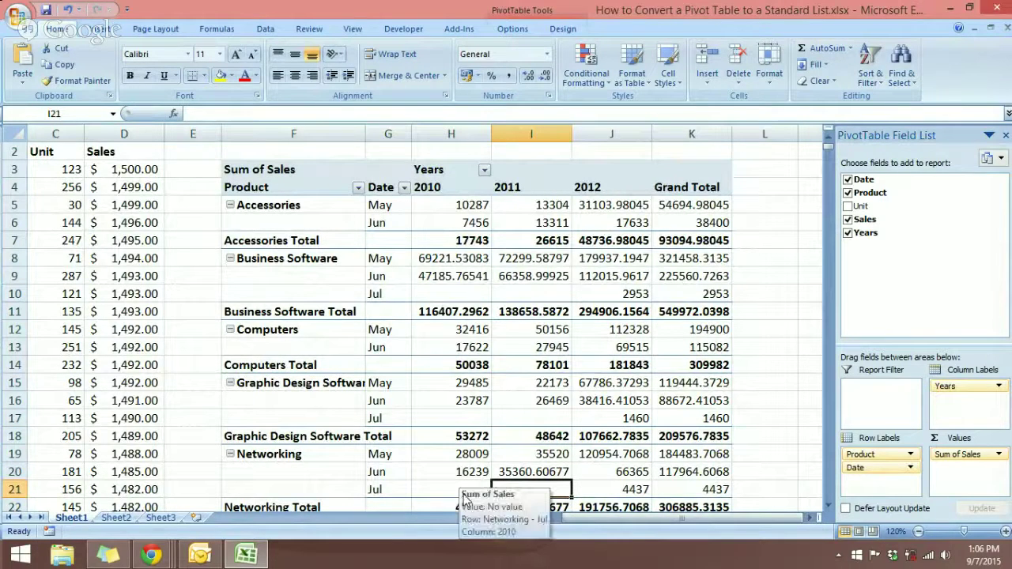
pyautogui.click(426, 488)
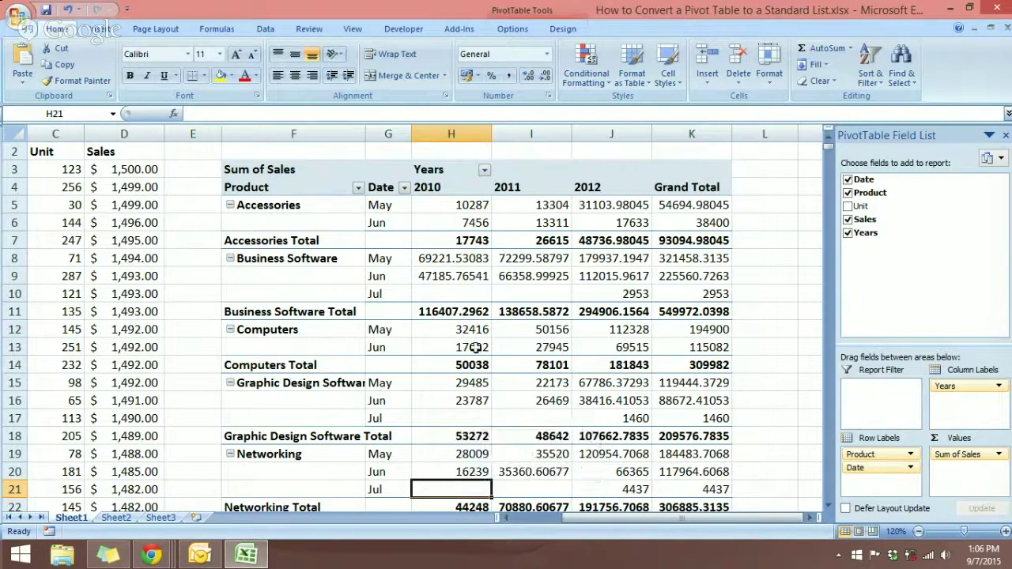
# - Set the PivotTable options to show 0 for empty cells and check the July cells
pyautogui.click(506, 32)
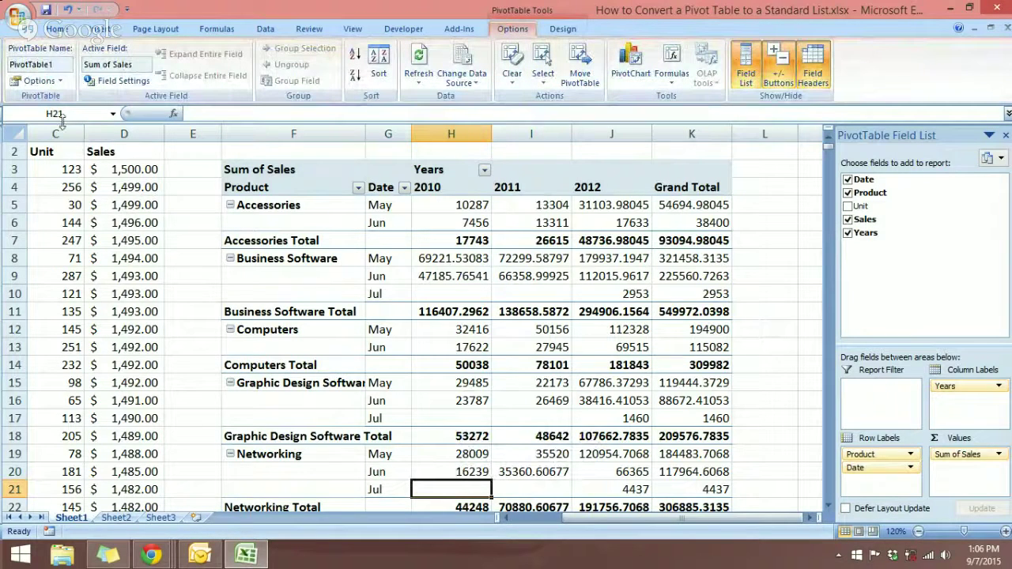
pyautogui.click(59, 81)
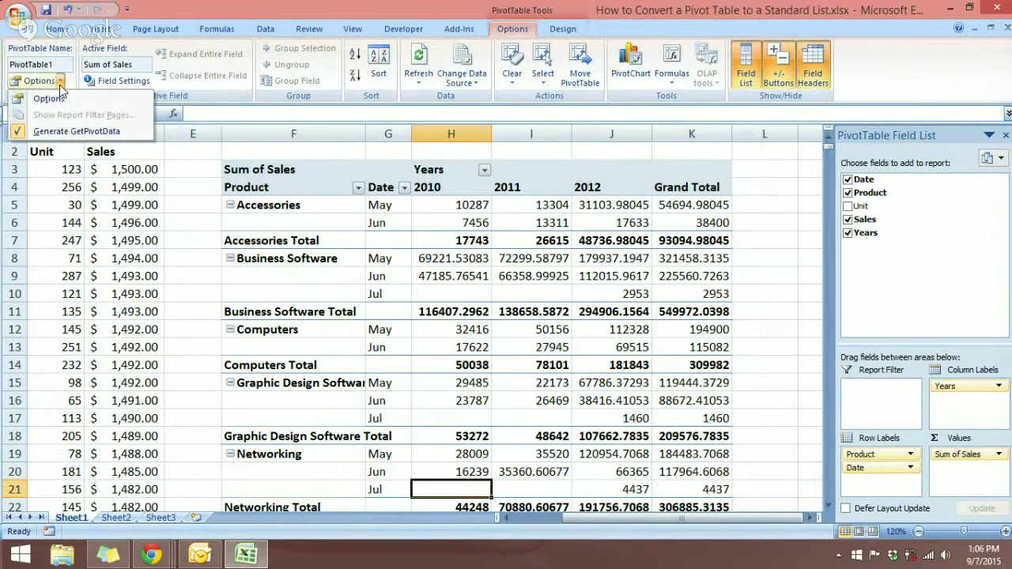
pyautogui.click(49, 98)
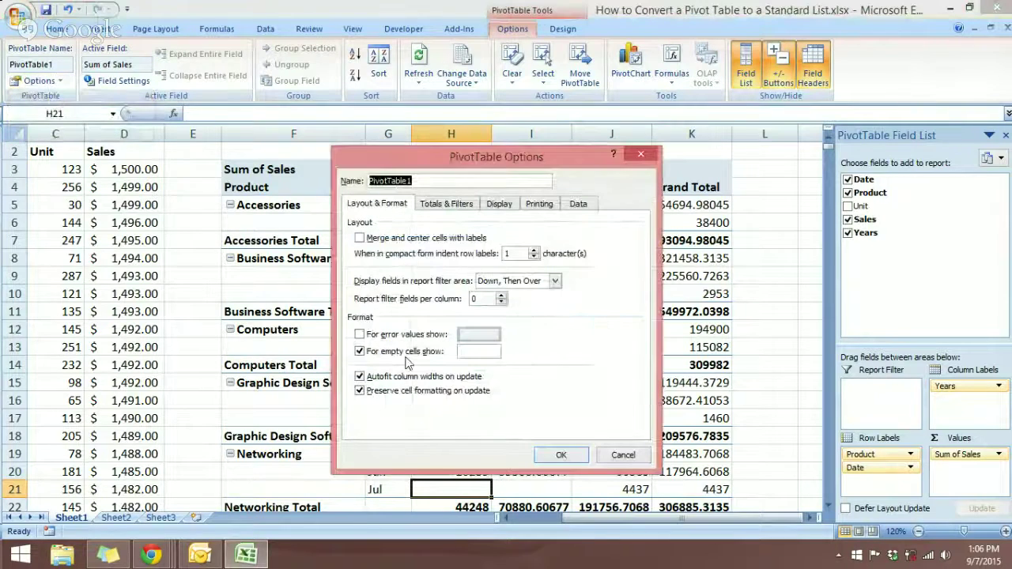
pyautogui.click(479, 351)
pyautogui.write('0')
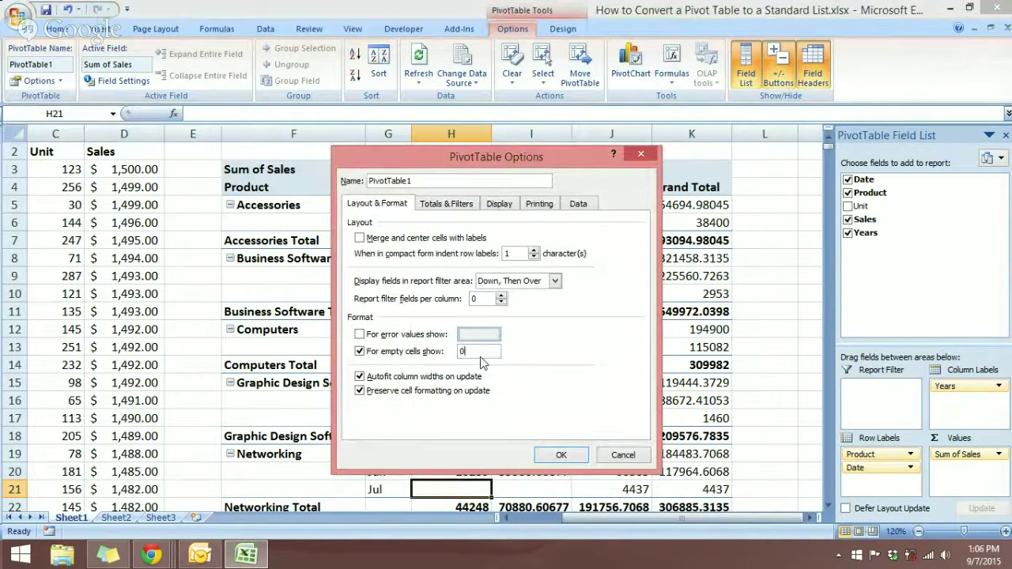
pyautogui.click(560, 455)
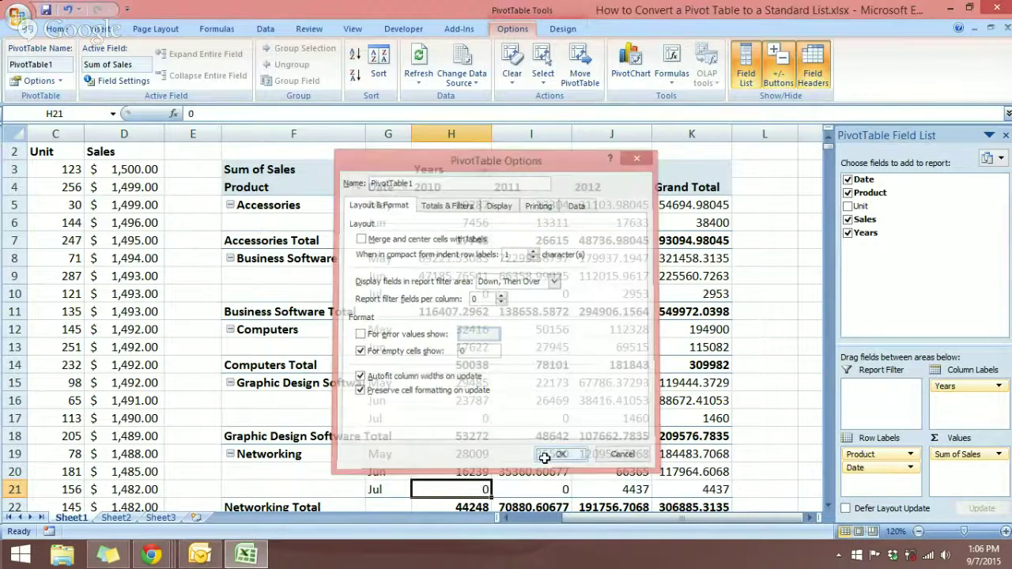
pyautogui.moveTo(456, 293); pyautogui.dragTo(510, 297)
pyautogui.moveTo(458, 418); pyautogui.dragTo(505, 419)
pyautogui.moveTo(466, 489); pyautogui.dragTo(502, 492)
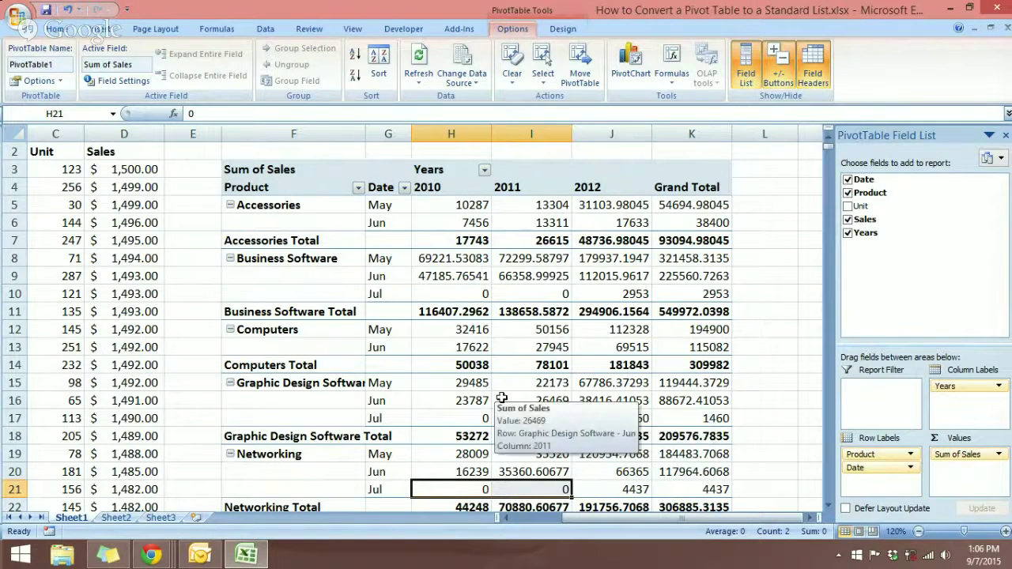
pyautogui.scroll(-2, 630, 264)
pyautogui.scroll(2, 444, 188)
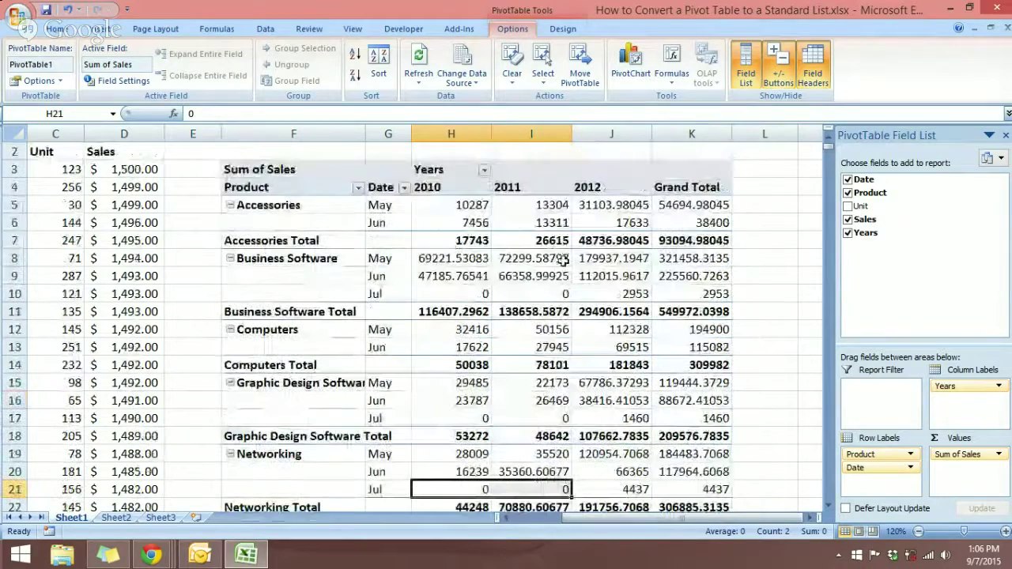
# - Hide all subtotals in the PivotTable and turn grand totals off for rows and columns
pyautogui.click(424, 238)
pyautogui.moveTo(423, 238); pyautogui.dragTo(676, 239)
pyautogui.moveTo(678, 187); pyautogui.dragTo(696, 492)
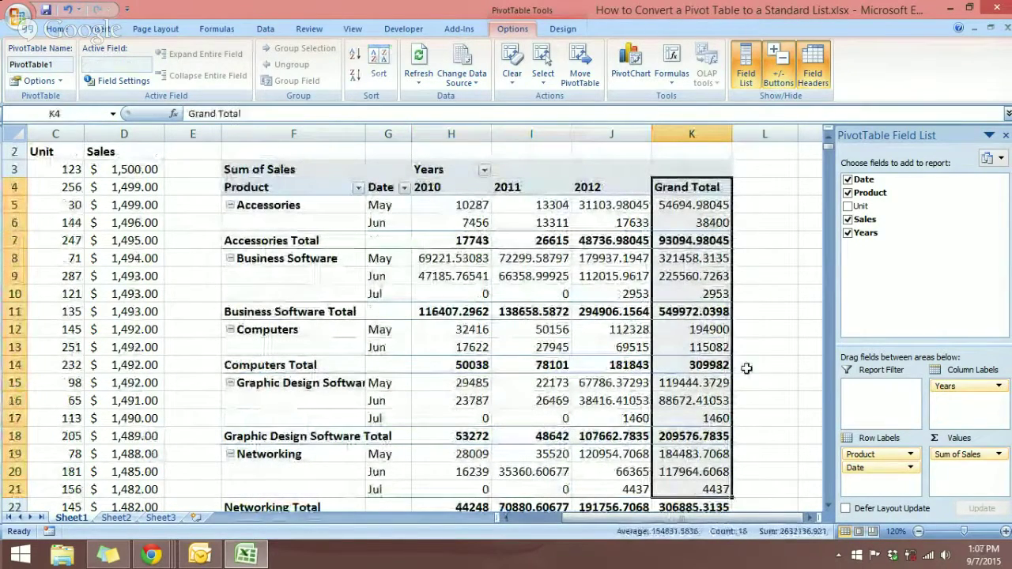
pyautogui.click(775, 345)
pyautogui.click(723, 326)
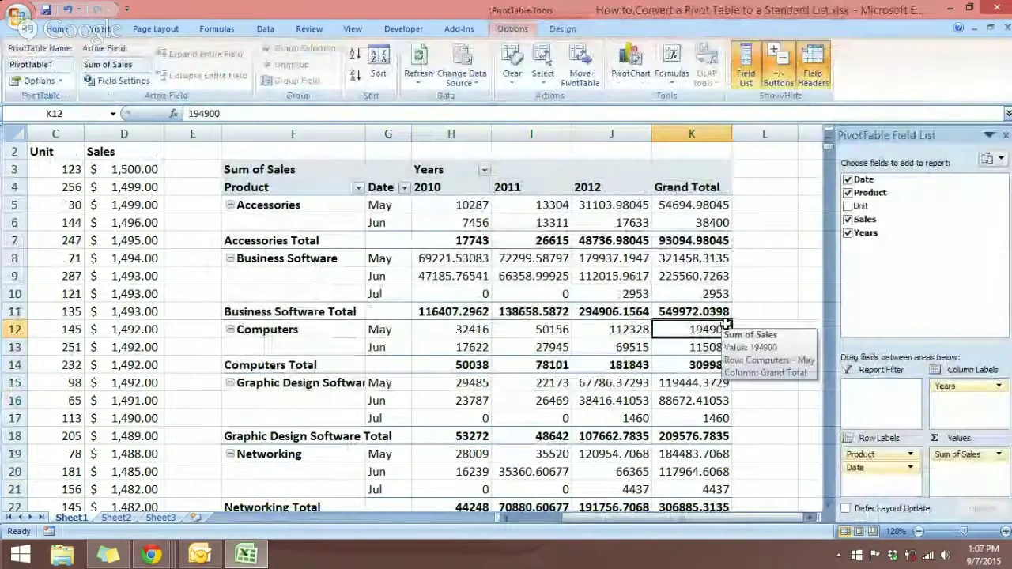
pyautogui.click(556, 31)
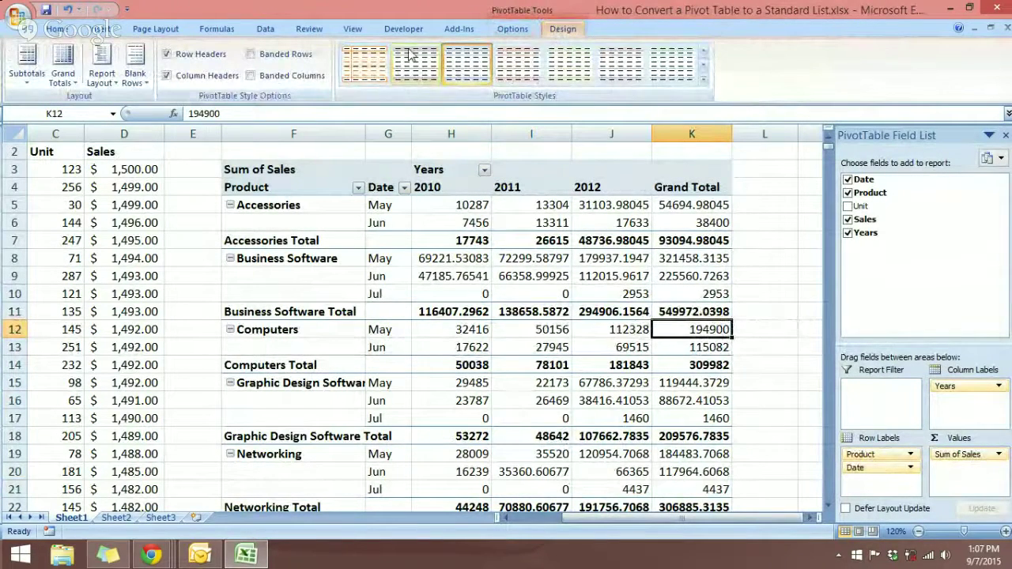
pyautogui.click(25, 85)
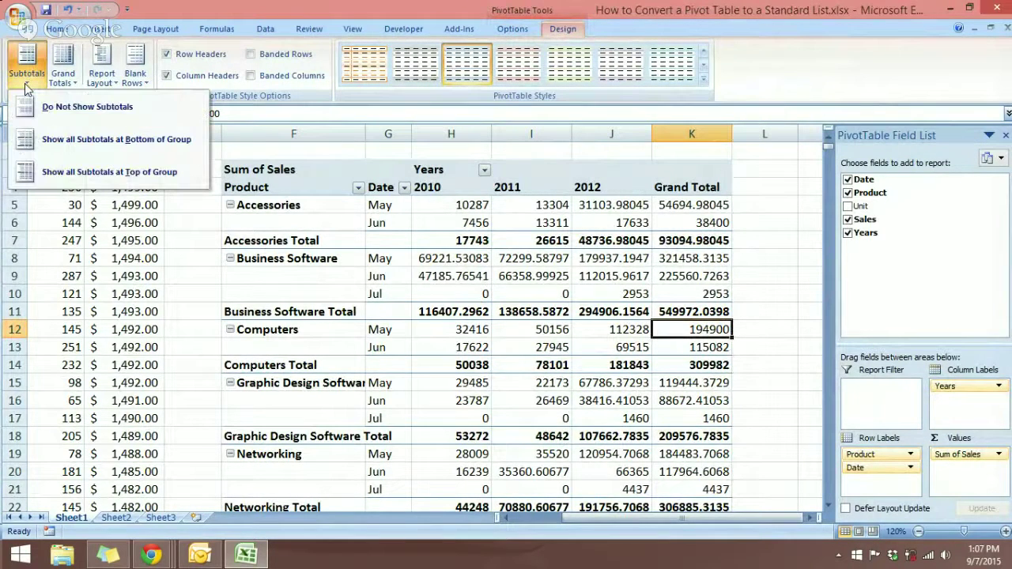
pyautogui.click(64, 105)
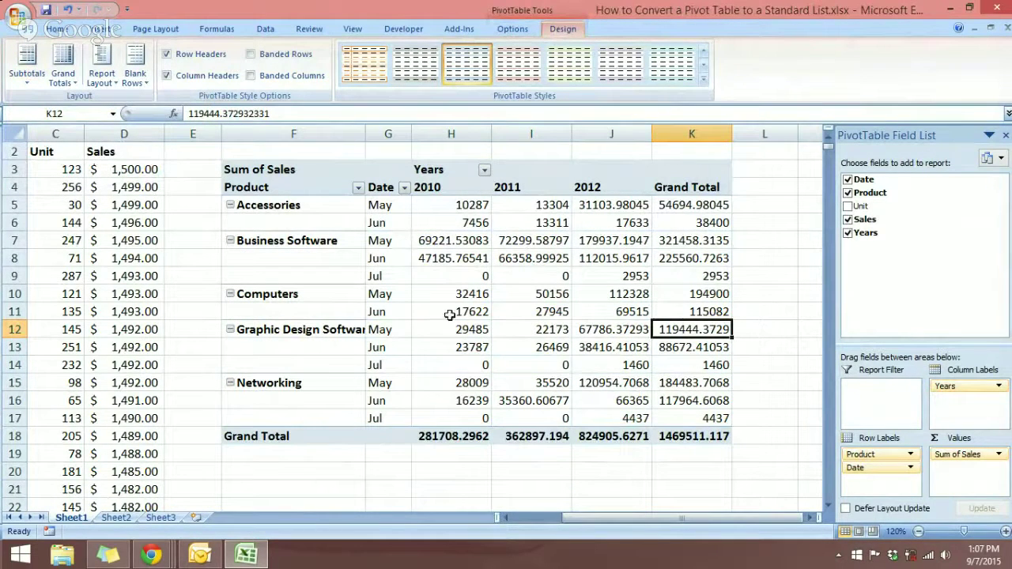
pyautogui.click(73, 83)
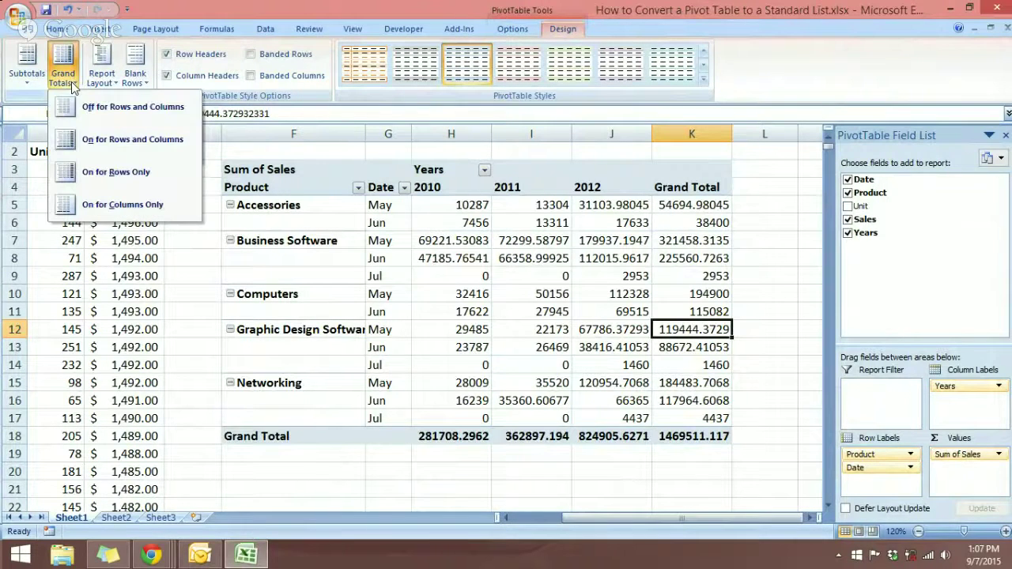
pyautogui.click(126, 111)
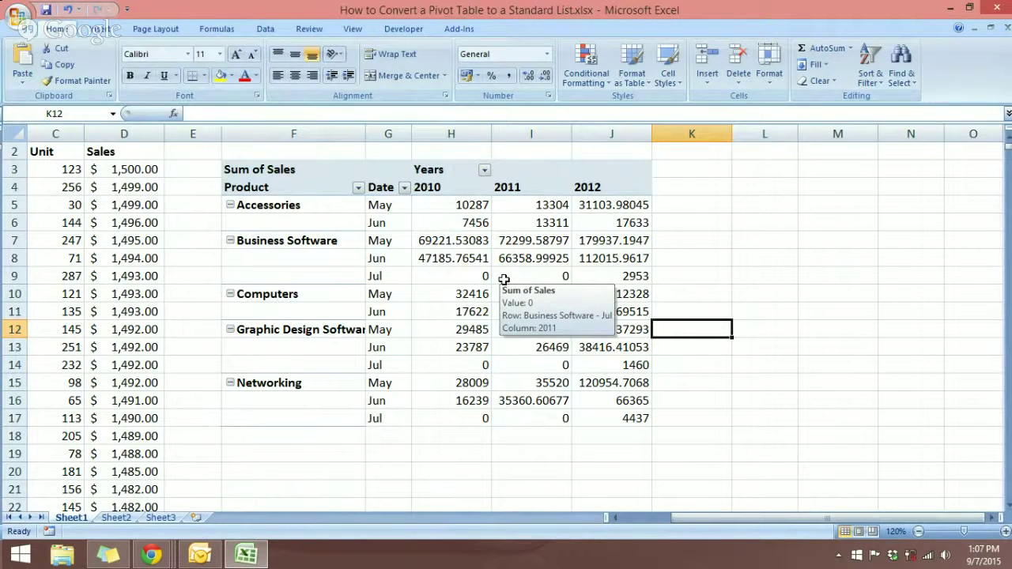
# - Hide the PivotTable's field headers
pyautogui.click(427, 228)
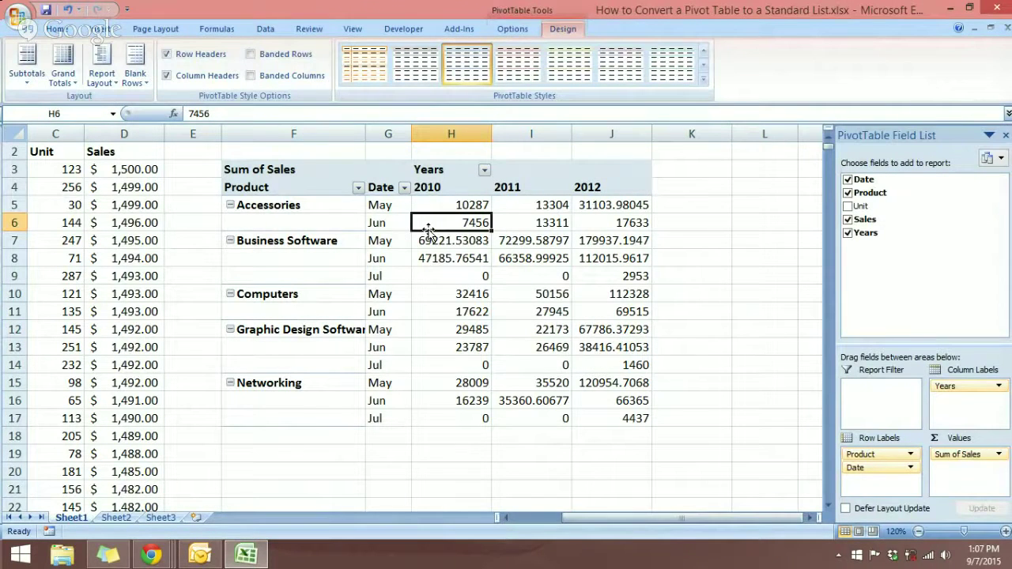
pyautogui.click(510, 29)
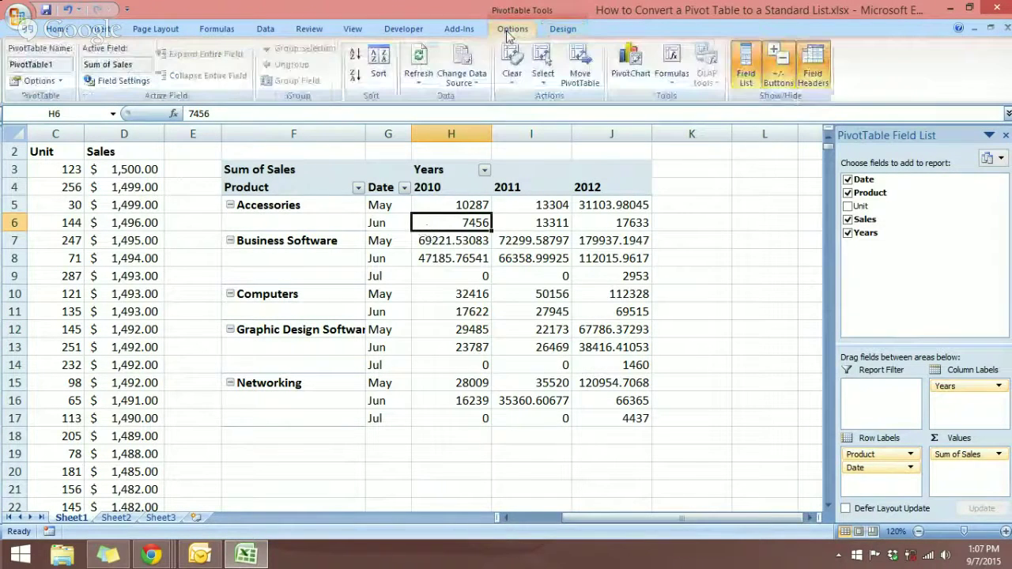
pyautogui.click(809, 75)
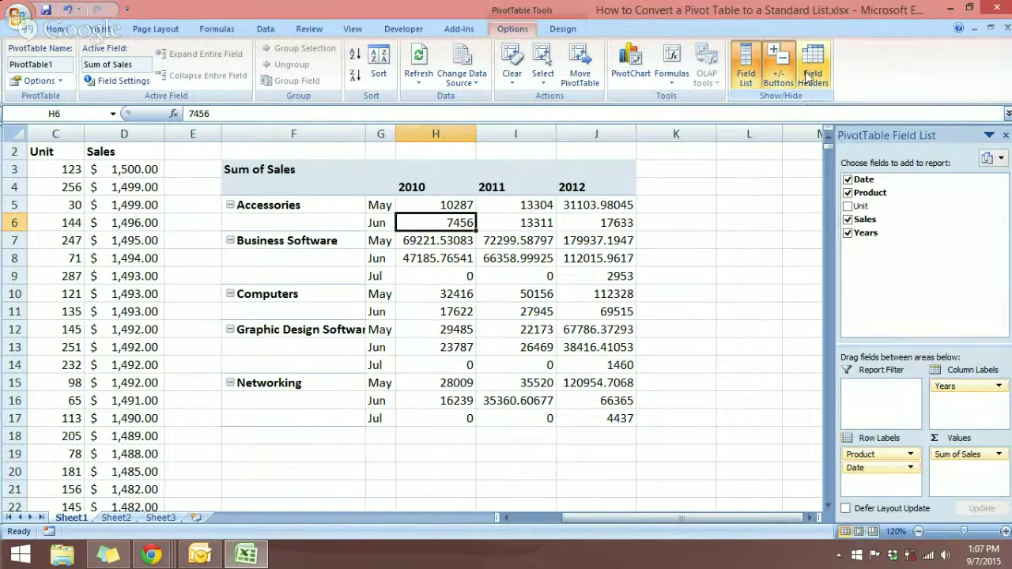
pyautogui.click(810, 75)
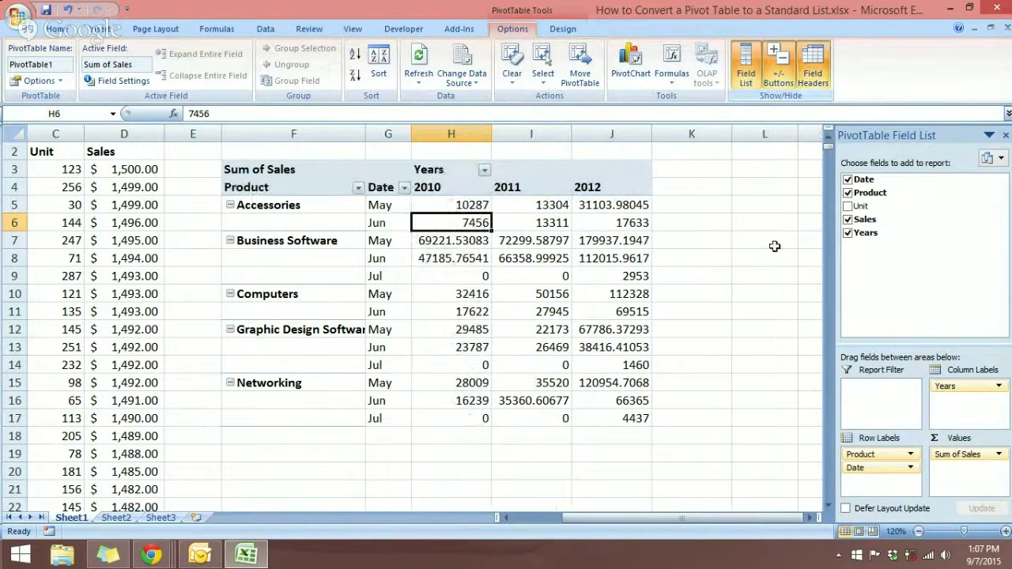
pyautogui.click(810, 74)
pyautogui.moveTo(567, 274)
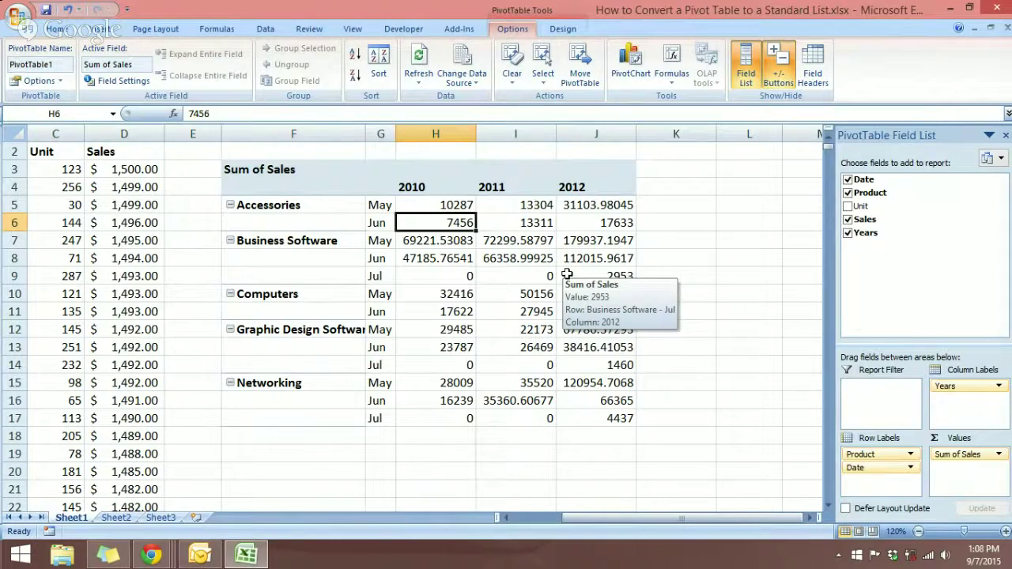
# - Hide the PivotTable's expand and collapse (+/-) buttons beside the product names
pyautogui.click(229, 206)
pyautogui.click(229, 206)
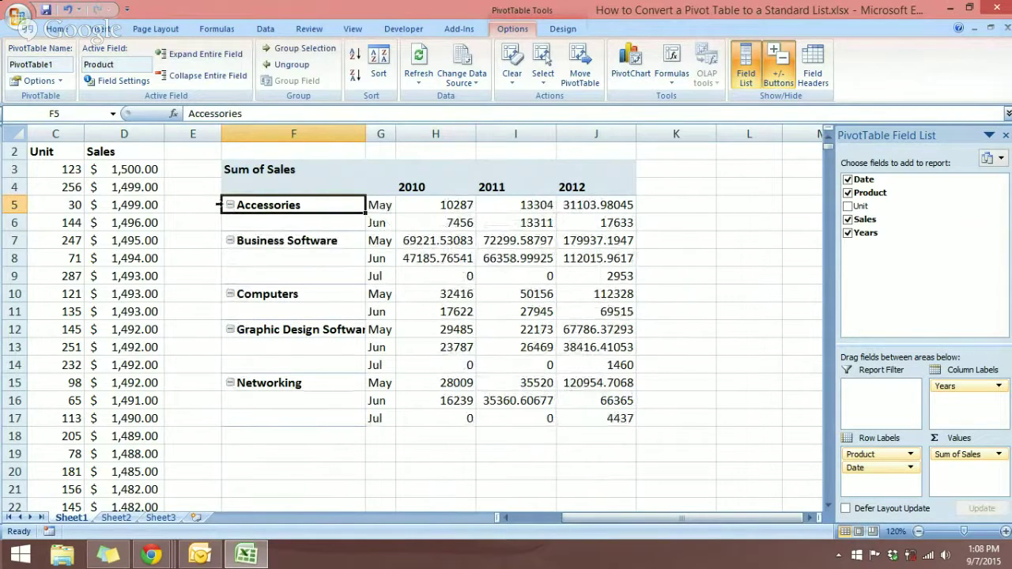
pyautogui.click(219, 204)
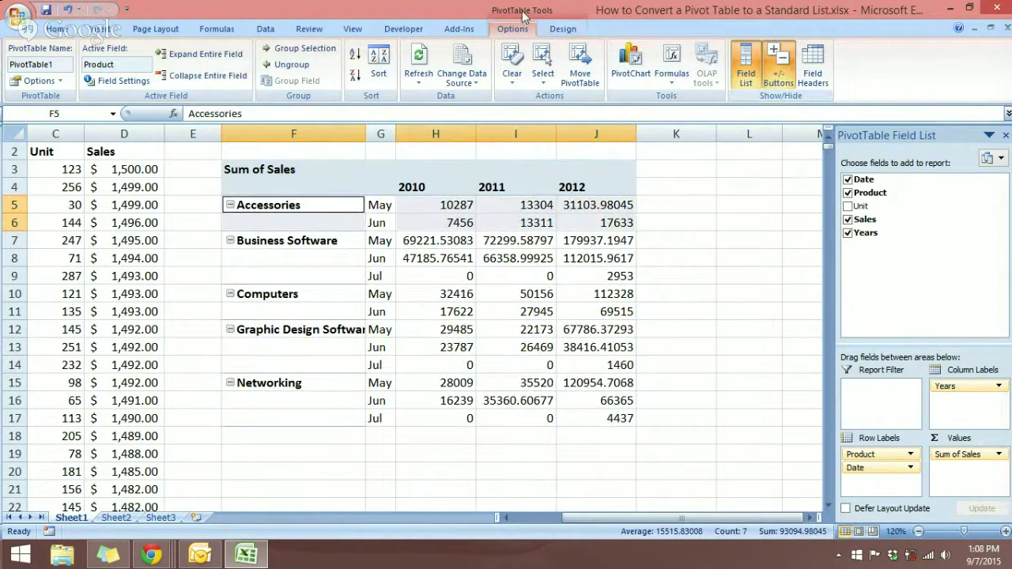
pyautogui.click(776, 65)
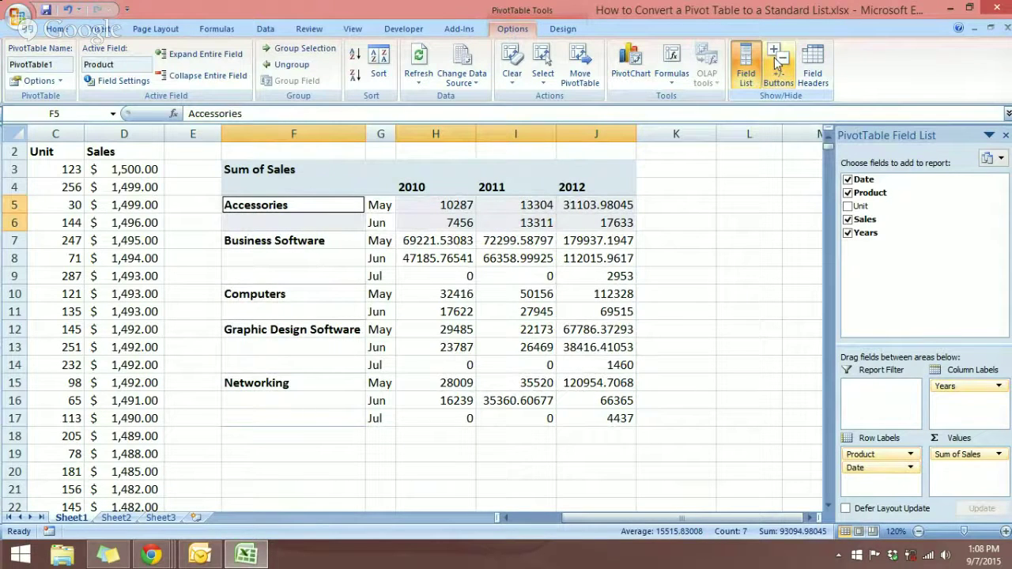
pyautogui.click(776, 65)
pyautogui.click(776, 69)
pyautogui.click(777, 70)
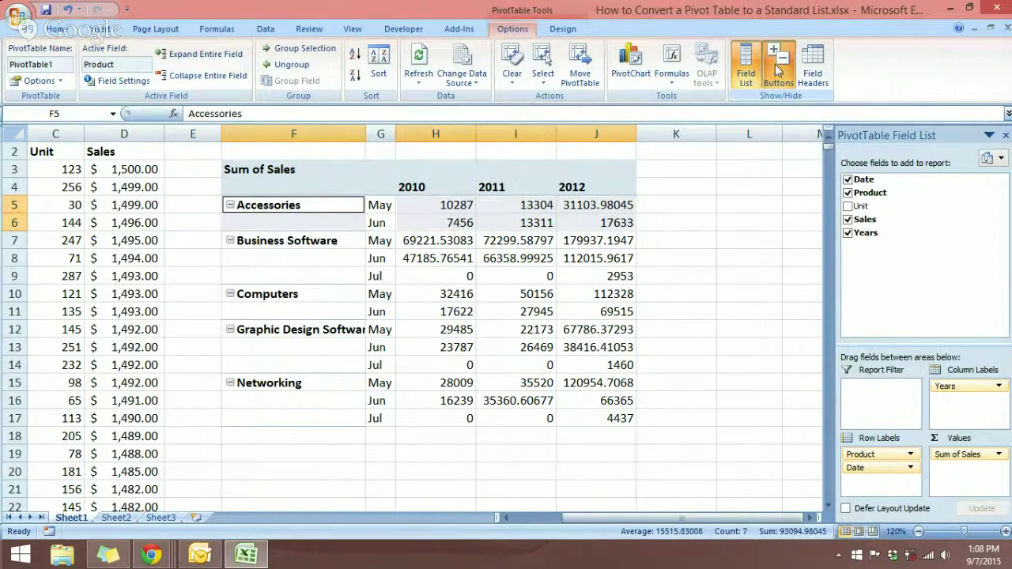
pyautogui.click(777, 69)
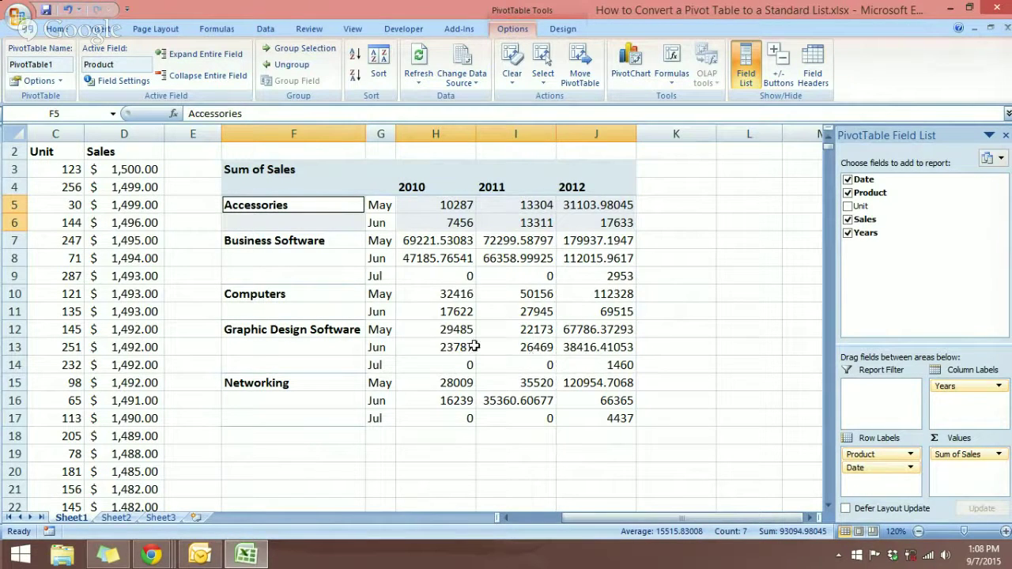
pyautogui.click(423, 188)
pyautogui.click(503, 188)
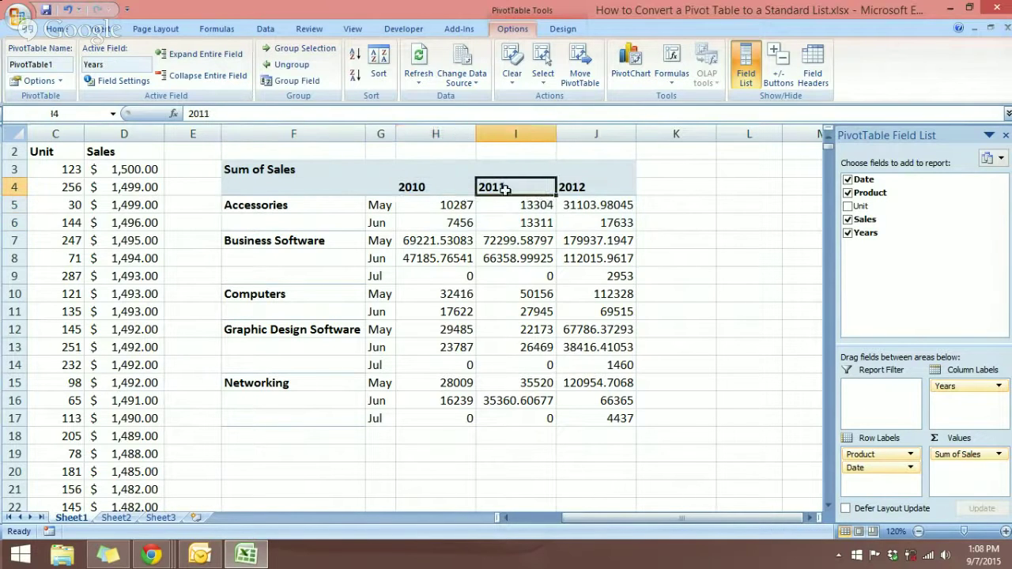
pyautogui.click(574, 189)
pyautogui.click(376, 210)
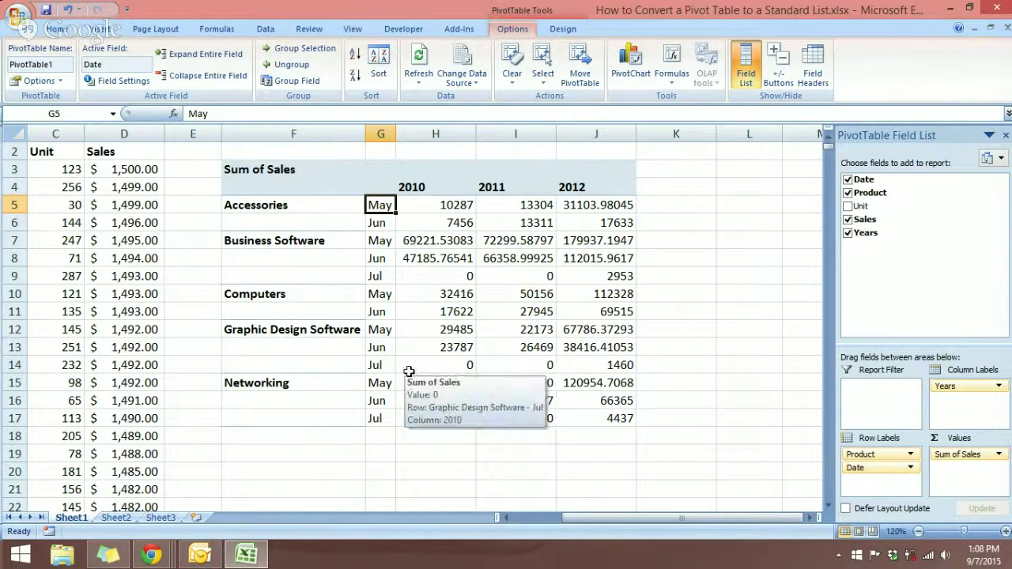
pyautogui.click(441, 279)
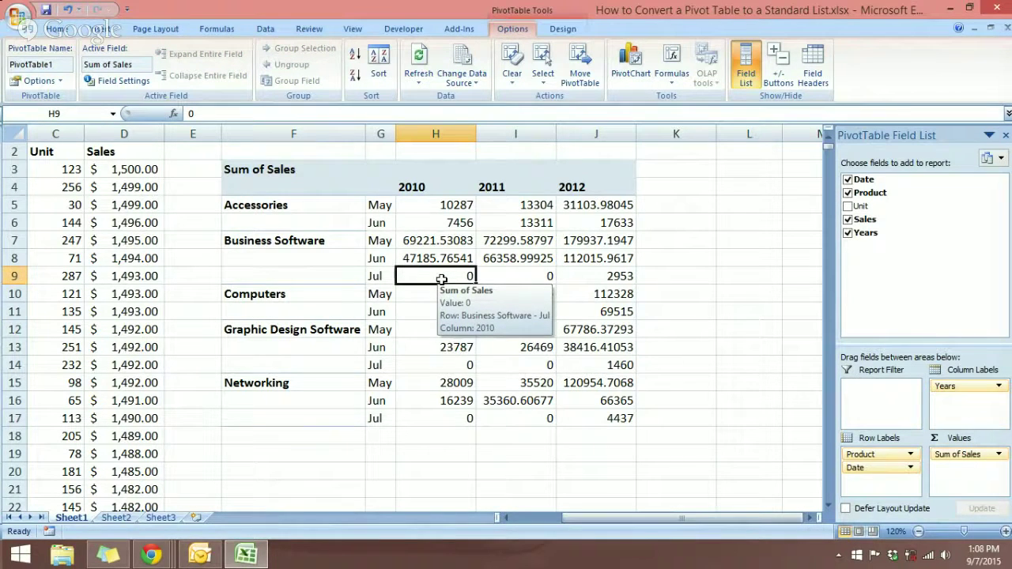
# - Copy the entire PivotTable on Sheet1
pyautogui.hotkey('ctrl', 'a')
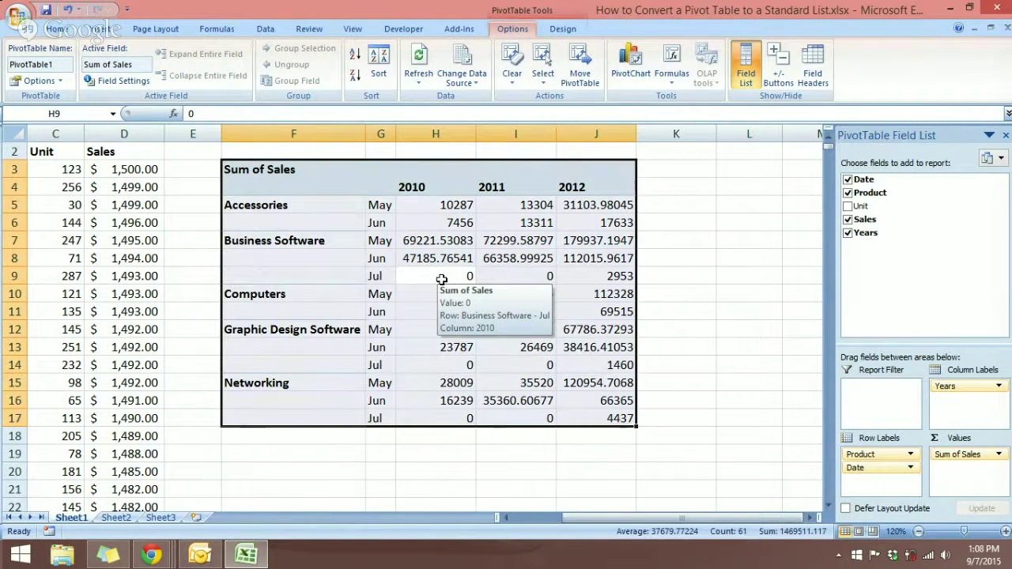
pyautogui.rightClick(442, 282)
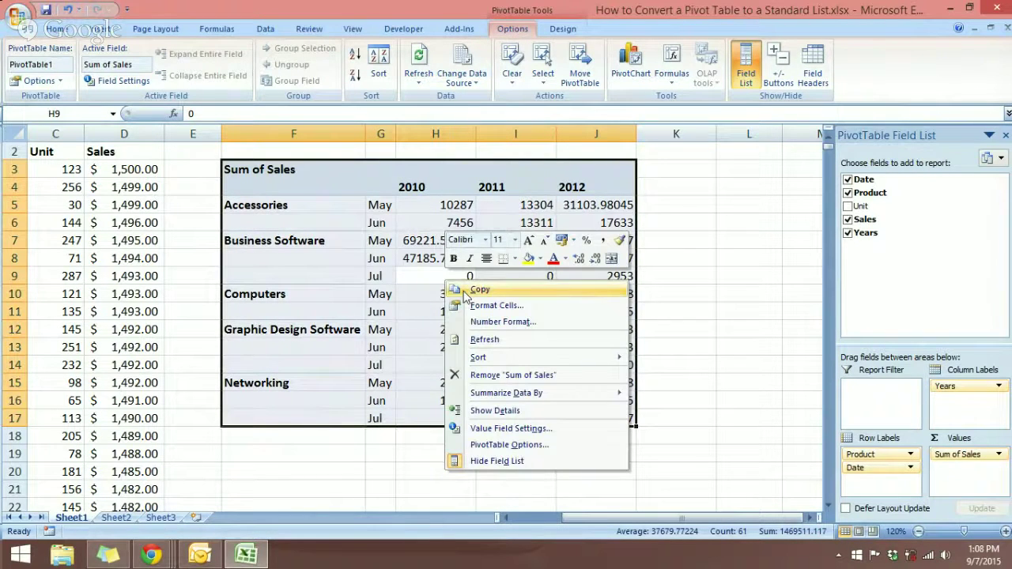
pyautogui.click(478, 289)
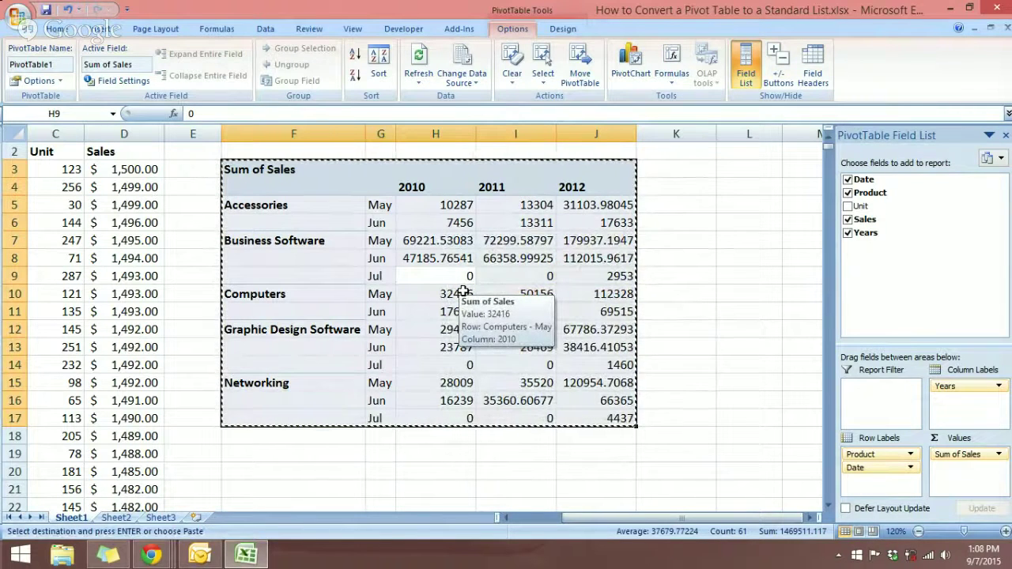
# - Paste the copied PivotTable as values only into Sheet2, starting at cell A1
pyautogui.click(115, 519)
pyautogui.click(70, 155)
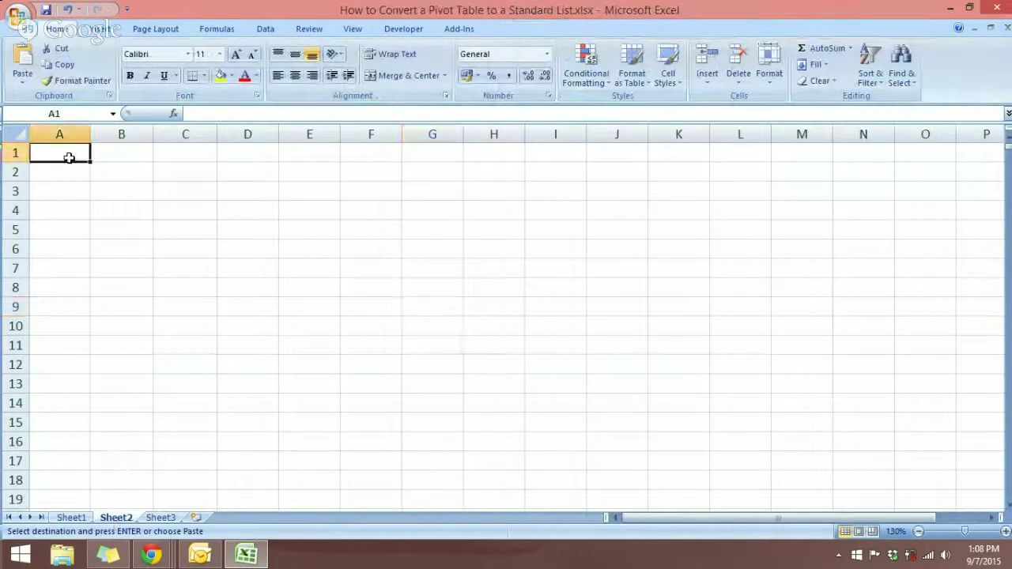
pyautogui.rightClick(70, 157)
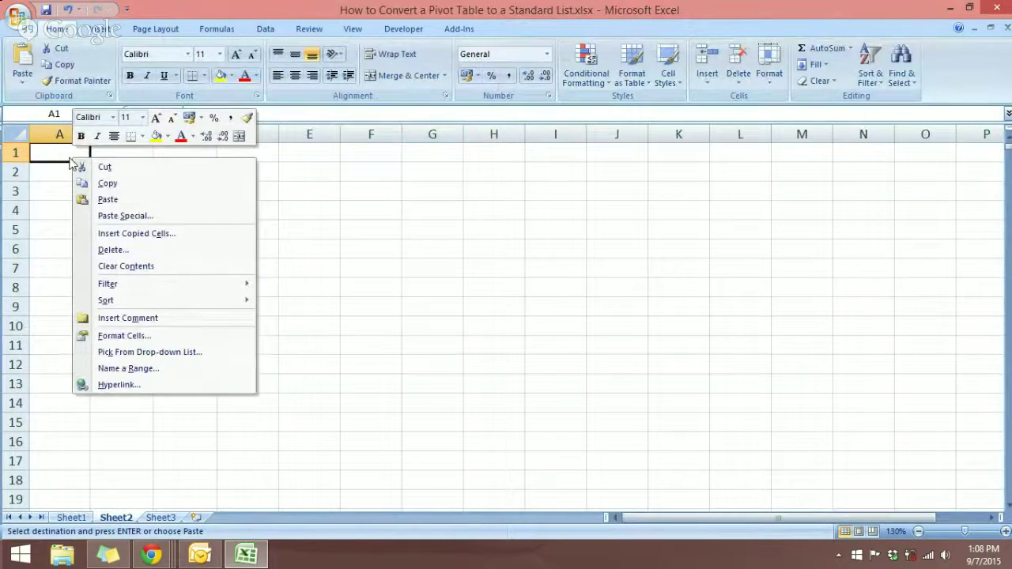
pyautogui.click(150, 217)
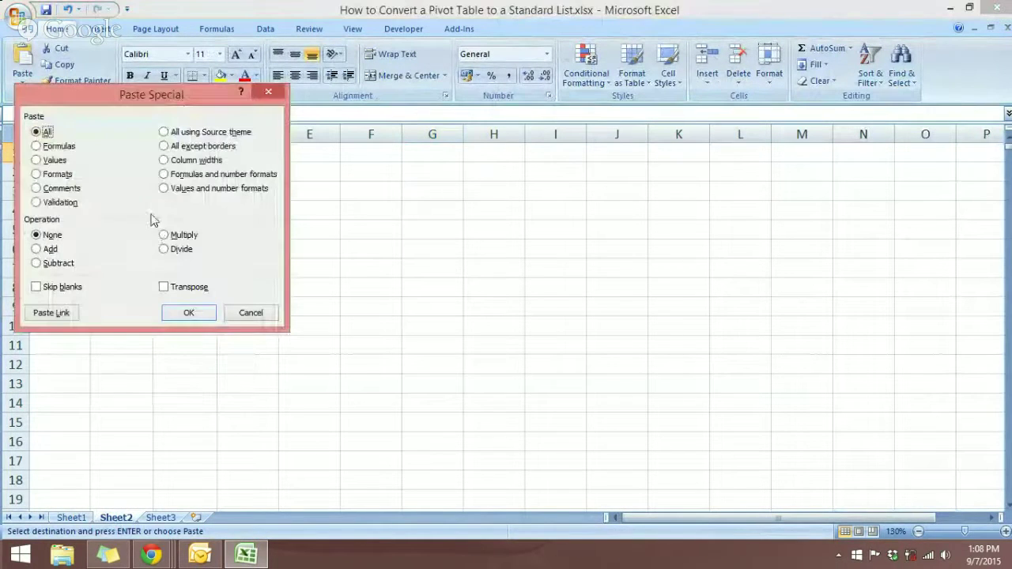
pyautogui.moveTo(145, 97); pyautogui.dragTo(399, 91)
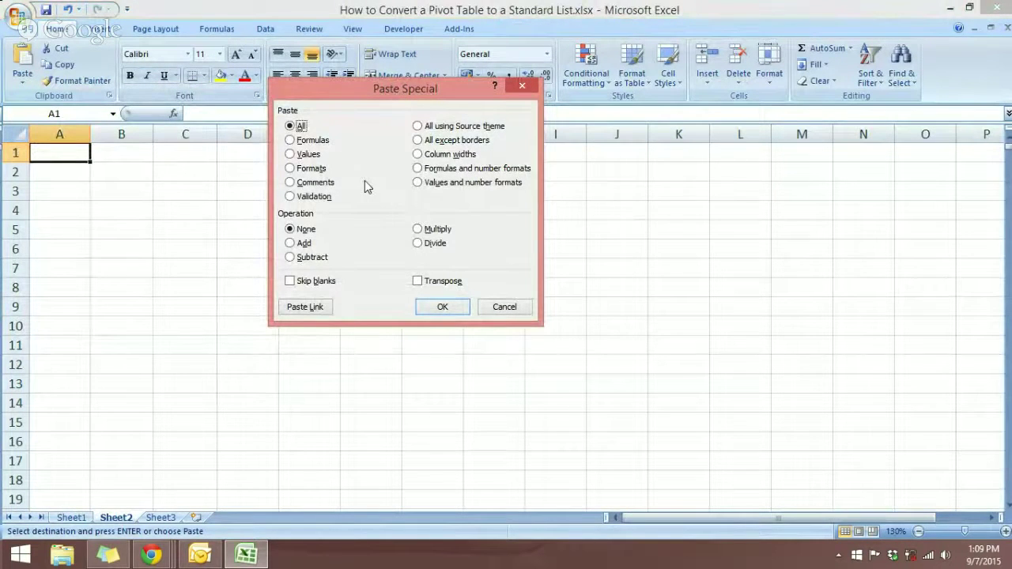
pyautogui.click(289, 155)
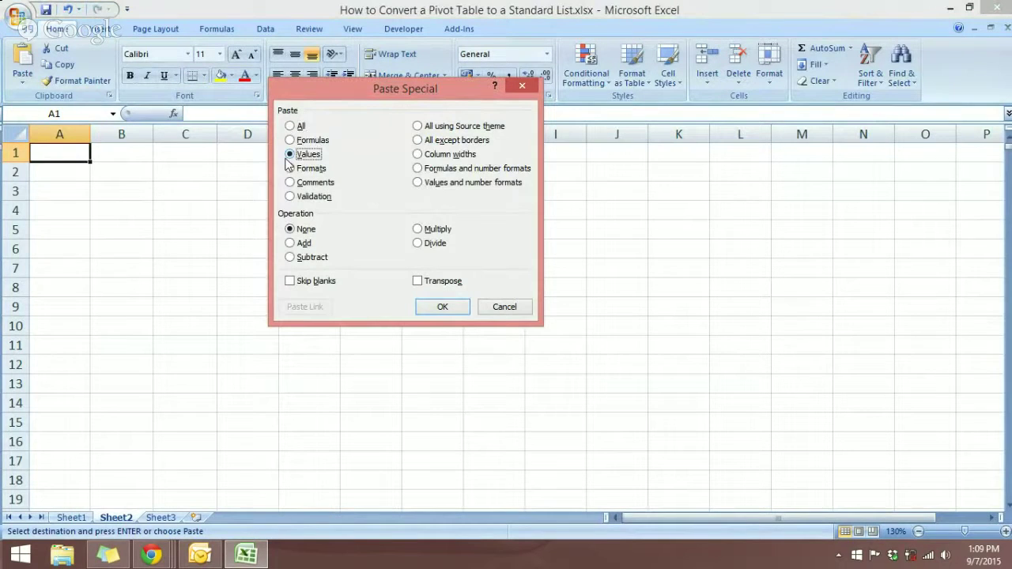
pyautogui.click(442, 306)
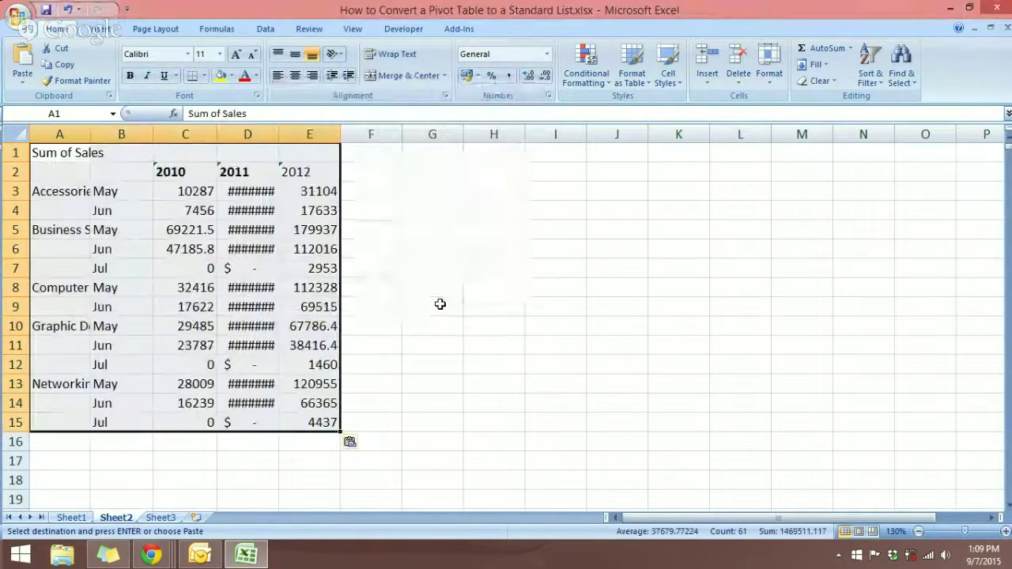
# - AutoFit the widths of columns A, C, D and E on Sheet2 to their contents
pyautogui.doubleClick(213, 140)
pyautogui.doubleClick(303, 137)
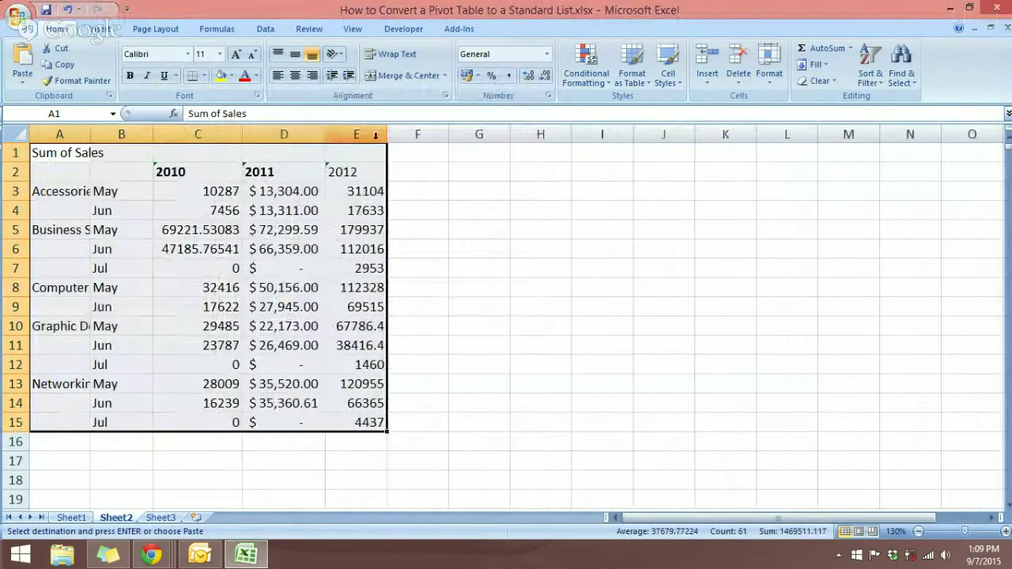
pyautogui.doubleClick(384, 137)
pyautogui.click(368, 170)
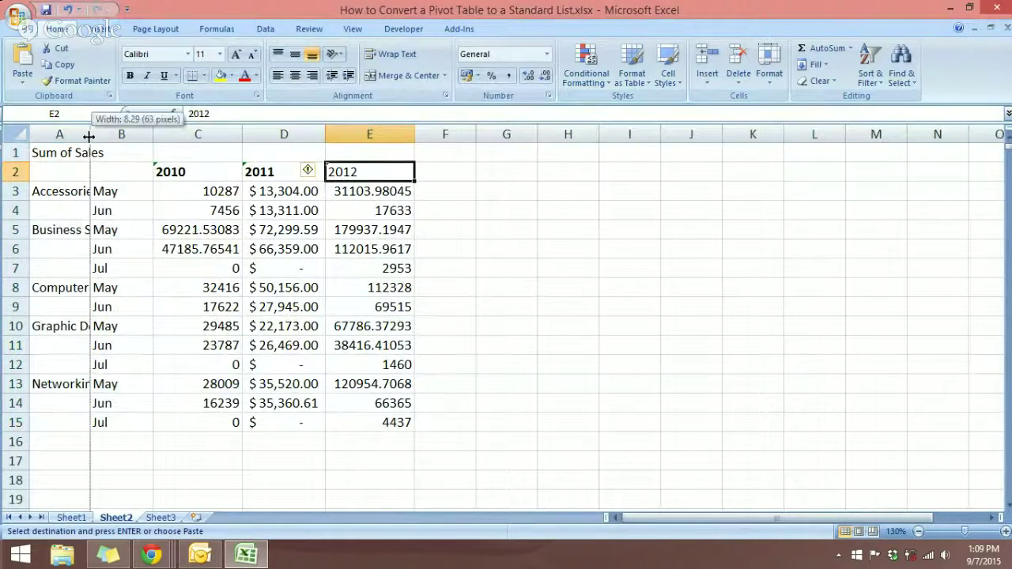
pyautogui.doubleClick(90, 135)
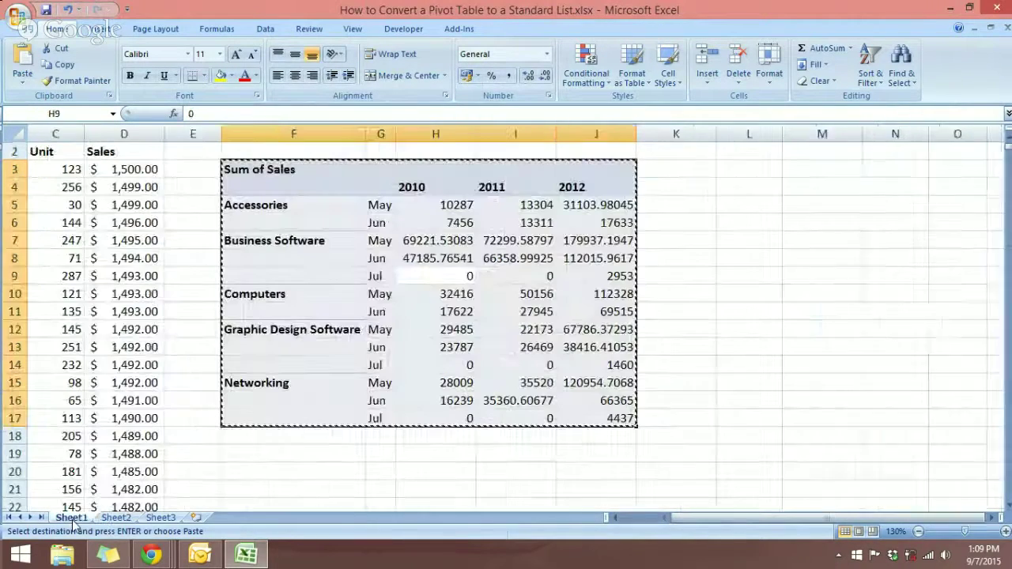
pyautogui.click(71, 518)
pyautogui.click(482, 259)
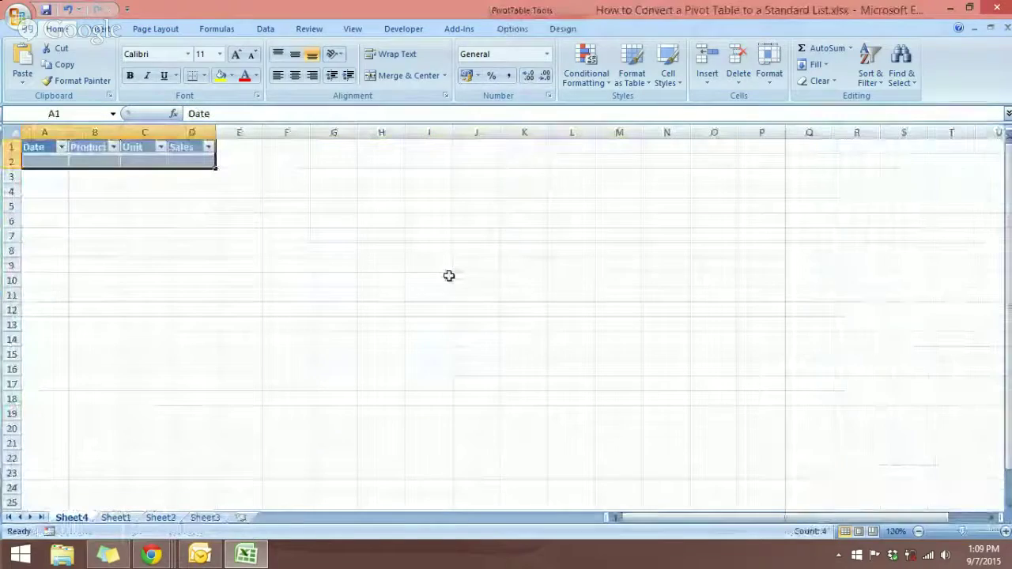
pyautogui.hotkey('alt', 'h')
pyautogui.press('d')
pyautogui.press('s')
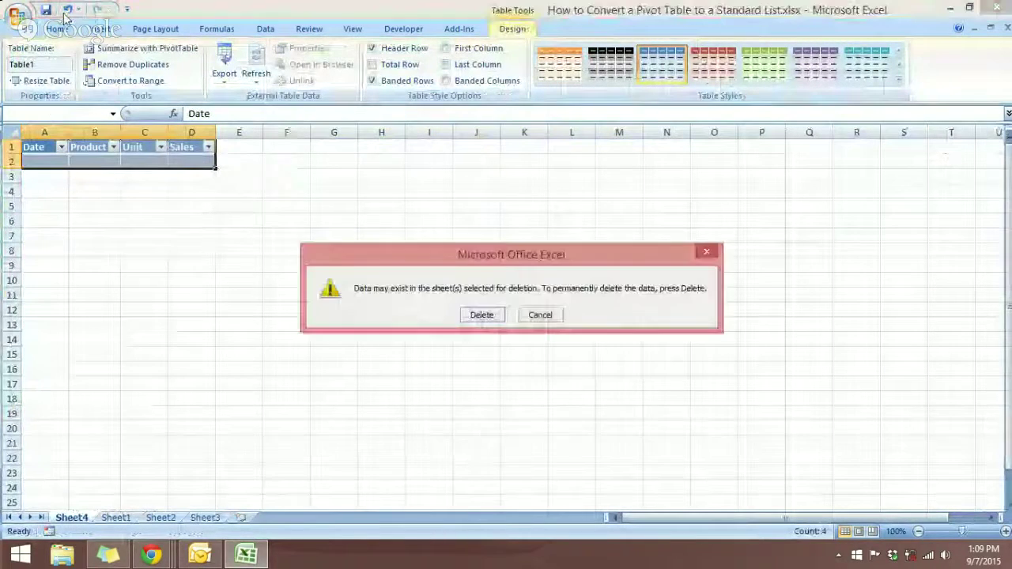
pyautogui.click(476, 316)
pyautogui.moveTo(448, 295)
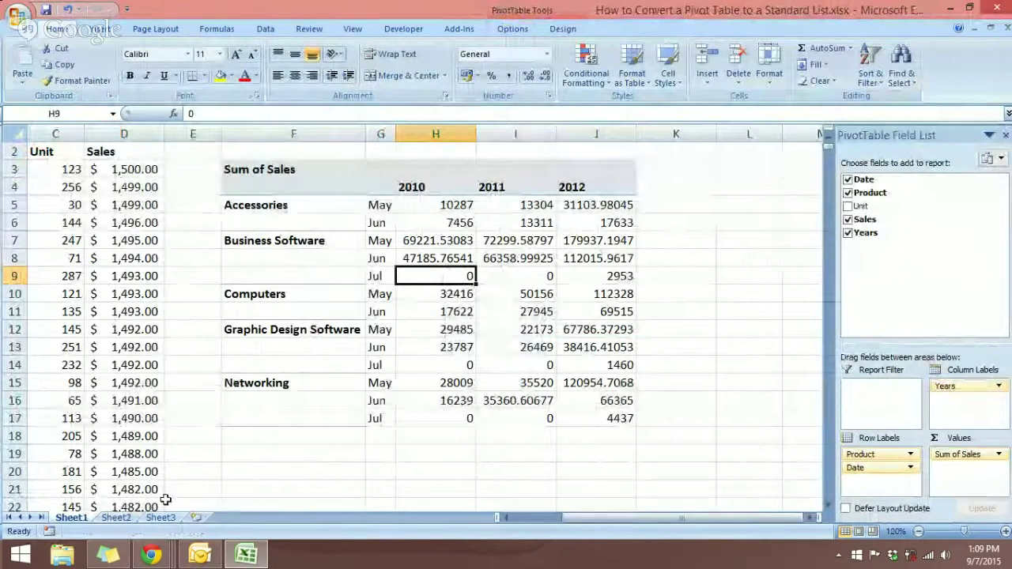
pyautogui.click(117, 516)
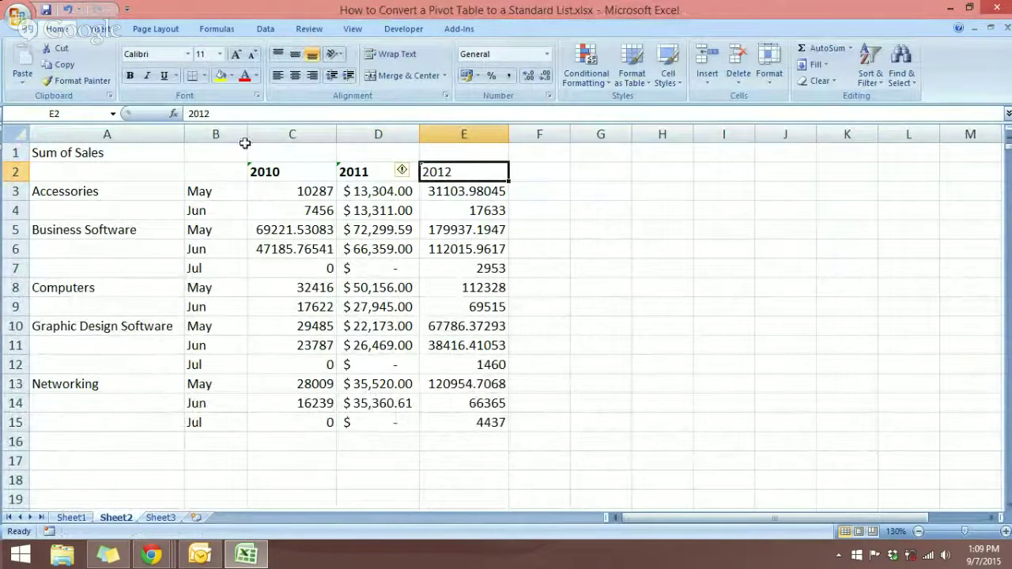
# - Delete the "Sum of Sales" row on Sheet2 and enter the headers Product in A1 and Month in B1
pyautogui.rightClick(15, 154)
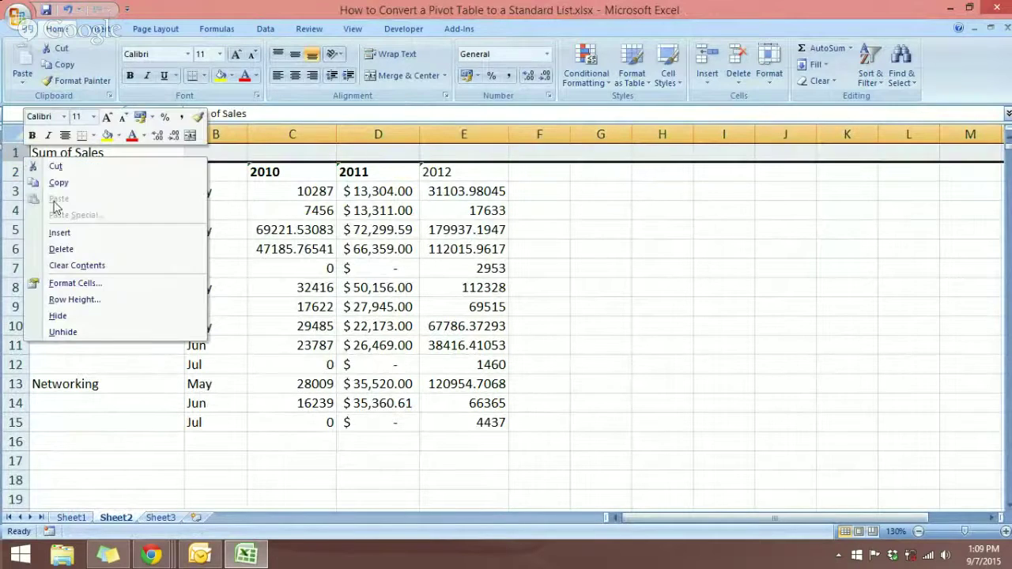
pyautogui.click(61, 248)
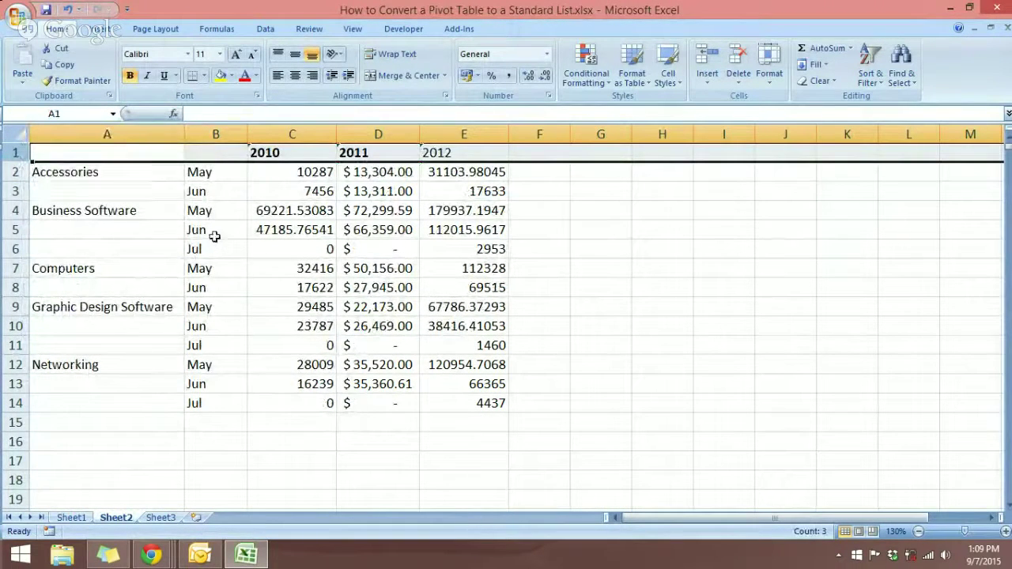
pyautogui.click(142, 158)
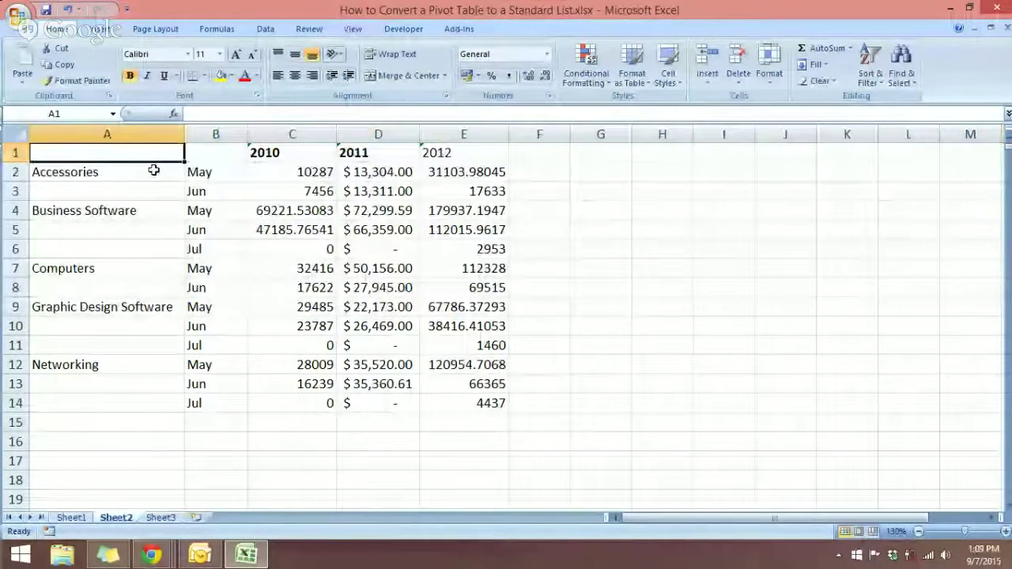
pyautogui.write('Product')
pyautogui.press('Tab')
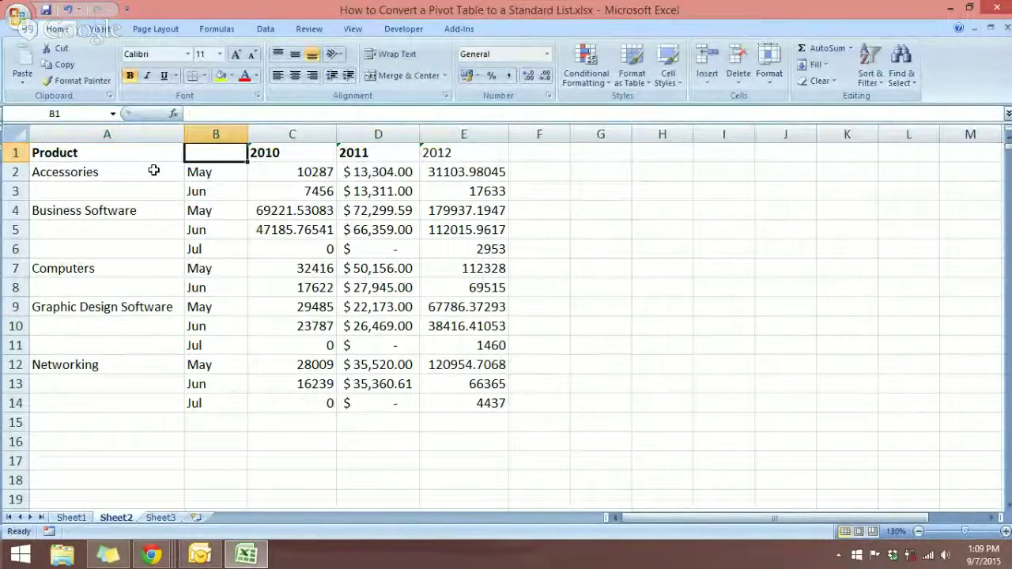
pyautogui.write('Month')
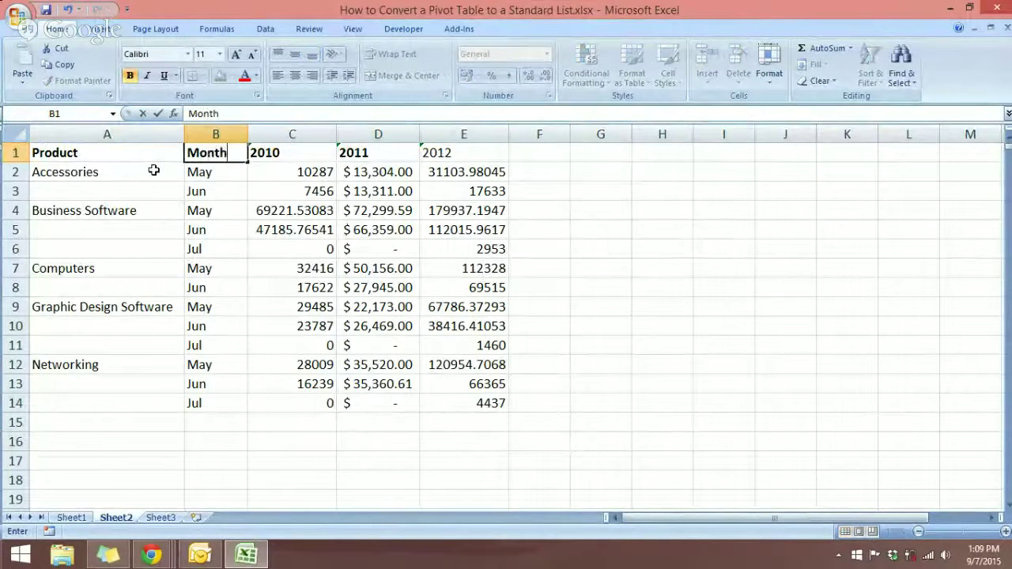
pyautogui.press('Tab')
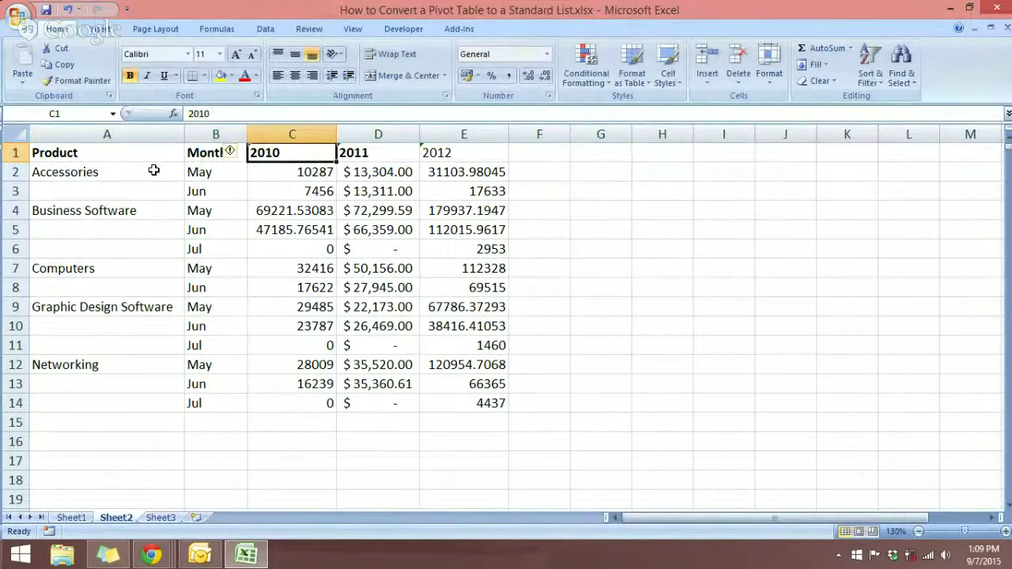
# - Make the whole header row A1:E1 bold
pyautogui.moveTo(155, 152); pyautogui.dragTo(430, 153)
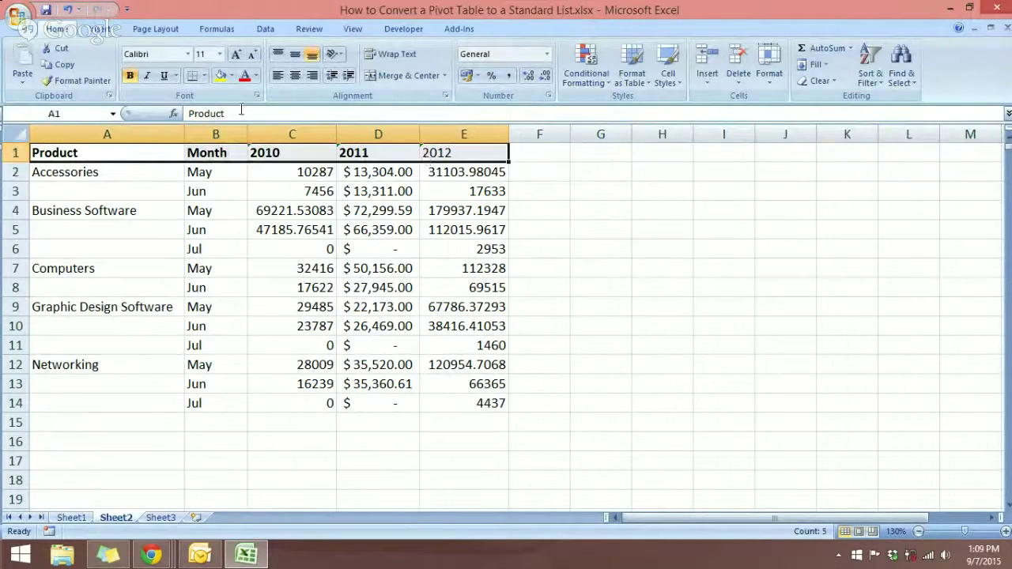
pyautogui.click(130, 75)
pyautogui.click(130, 75)
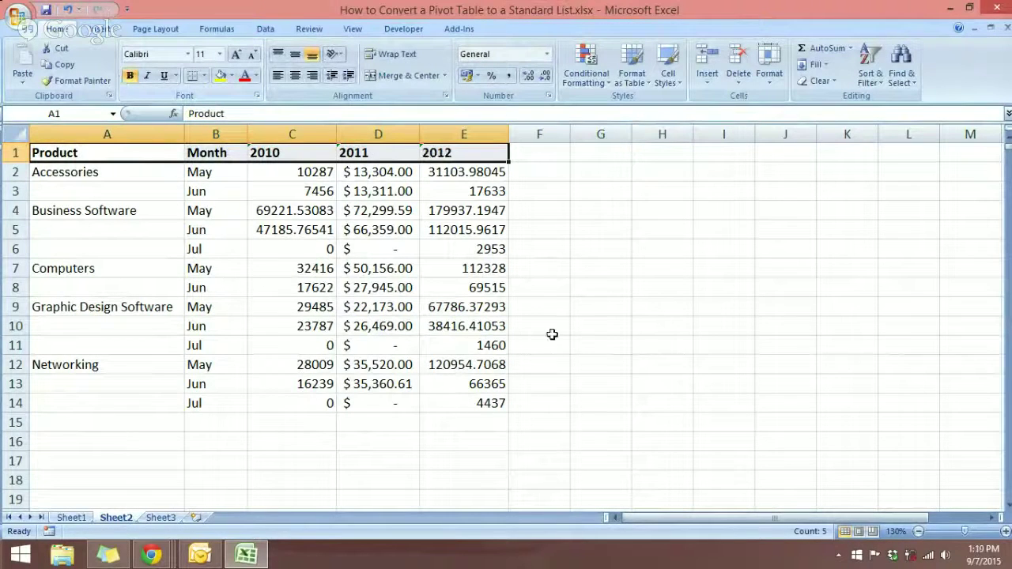
pyautogui.click(747, 342)
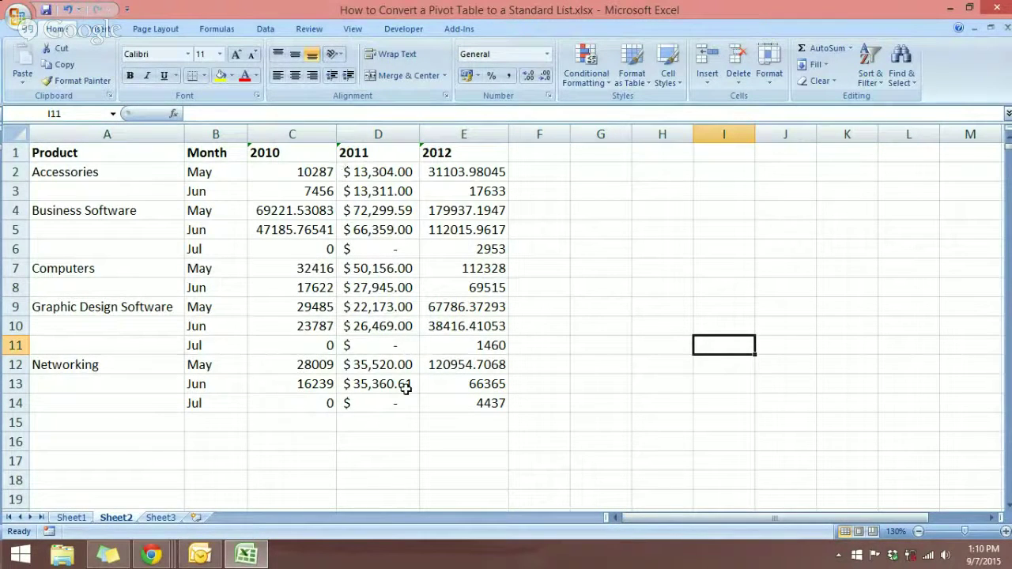
# - Copy the Accounting format of cell D2 to the 2010 values in C2:C14 and the 2012 values in column E
pyautogui.click(365, 173)
pyautogui.rightClick(365, 173)
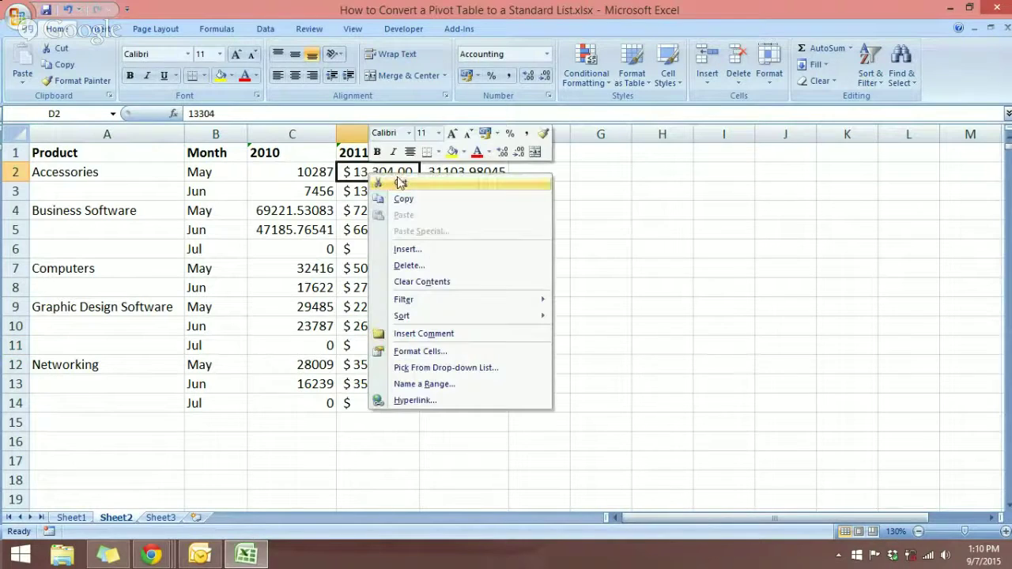
pyautogui.click(544, 135)
pyautogui.moveTo(281, 172)
pyautogui.mouseDown()
pyautogui.moveTo(282, 388)
pyautogui.moveTo(294, 406)
pyautogui.mouseUp()
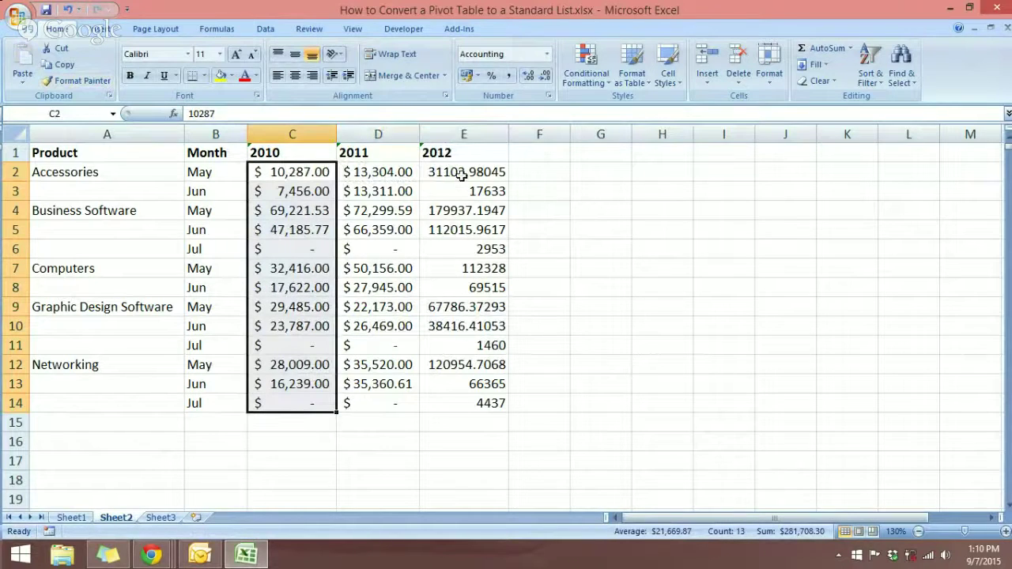
pyautogui.rightClick(408, 174)
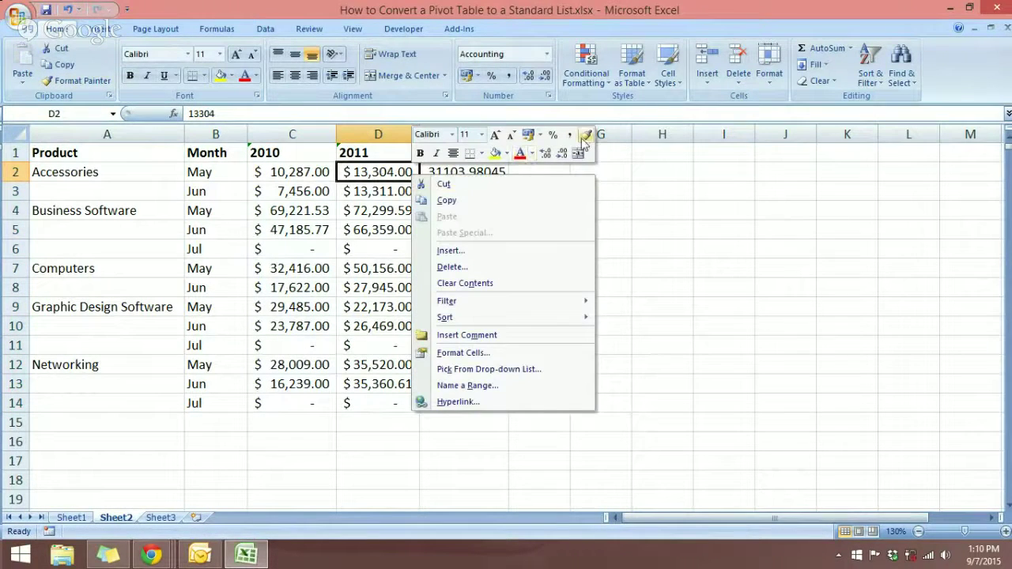
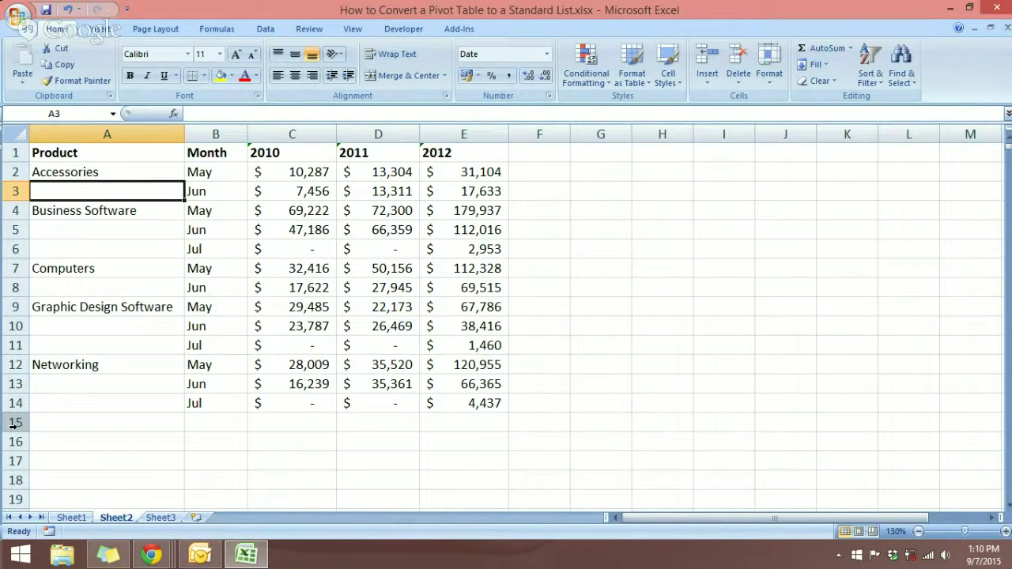
# - Select all blank cells on the sheet using Go To Special with the Blanks option
pyautogui.click(106, 173)
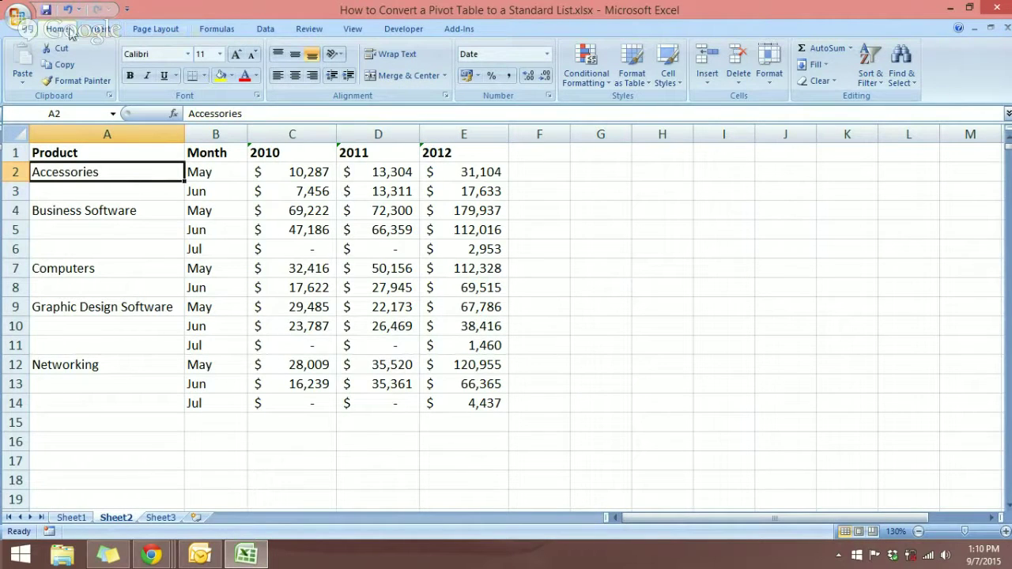
pyautogui.click(913, 89)
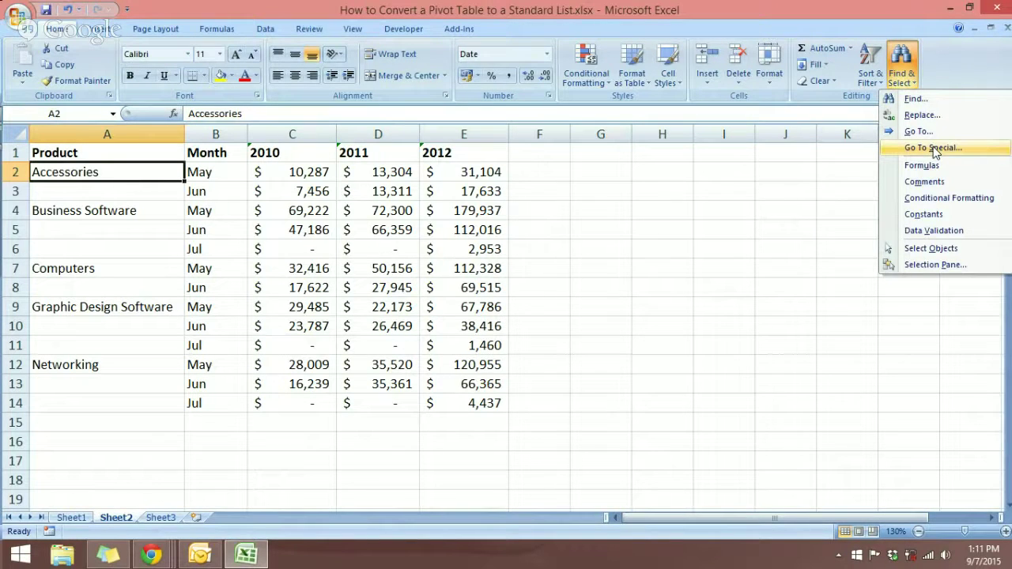
pyautogui.click(933, 148)
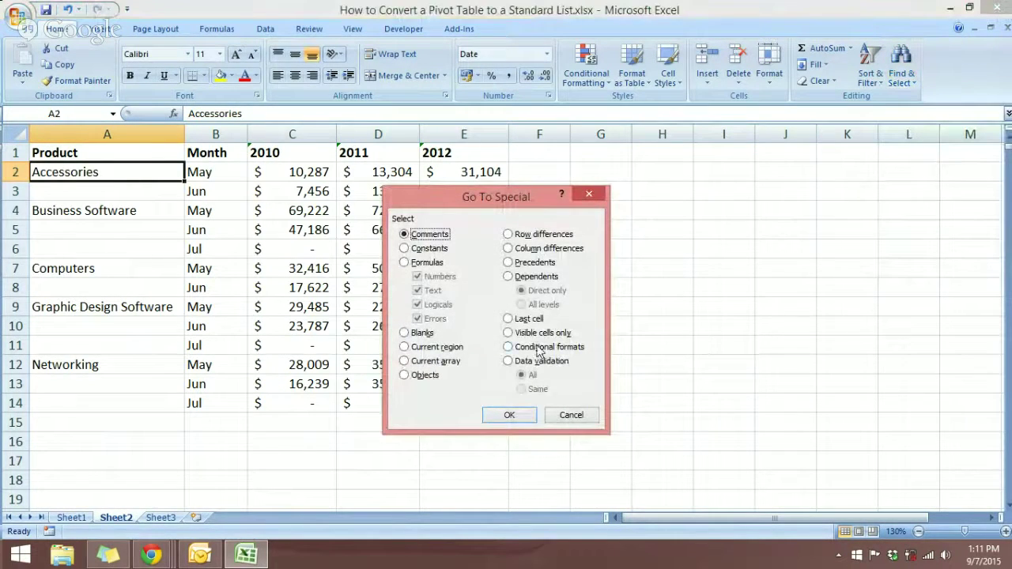
pyautogui.moveTo(445, 202); pyautogui.dragTo(444, 194)
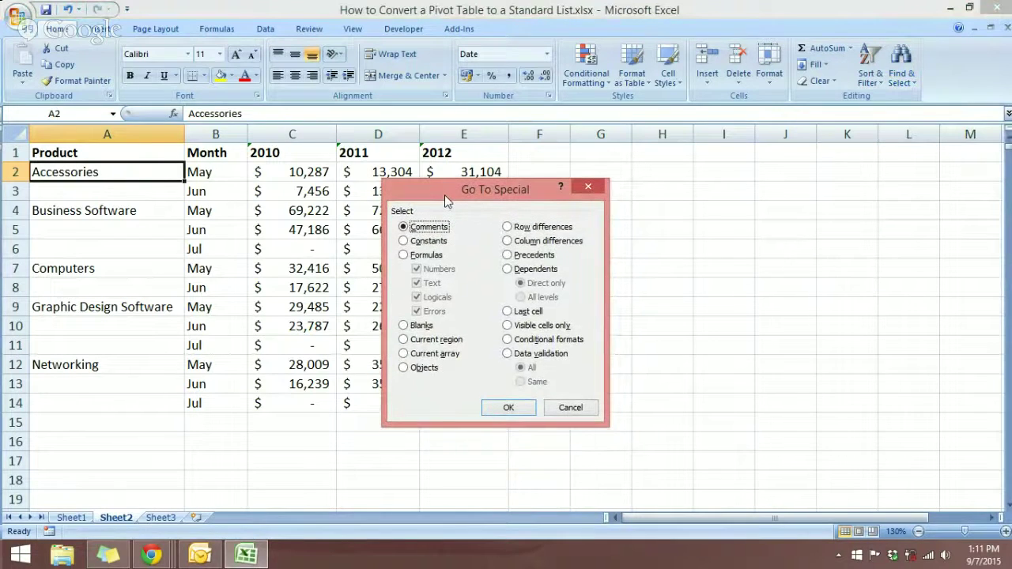
pyautogui.click(404, 326)
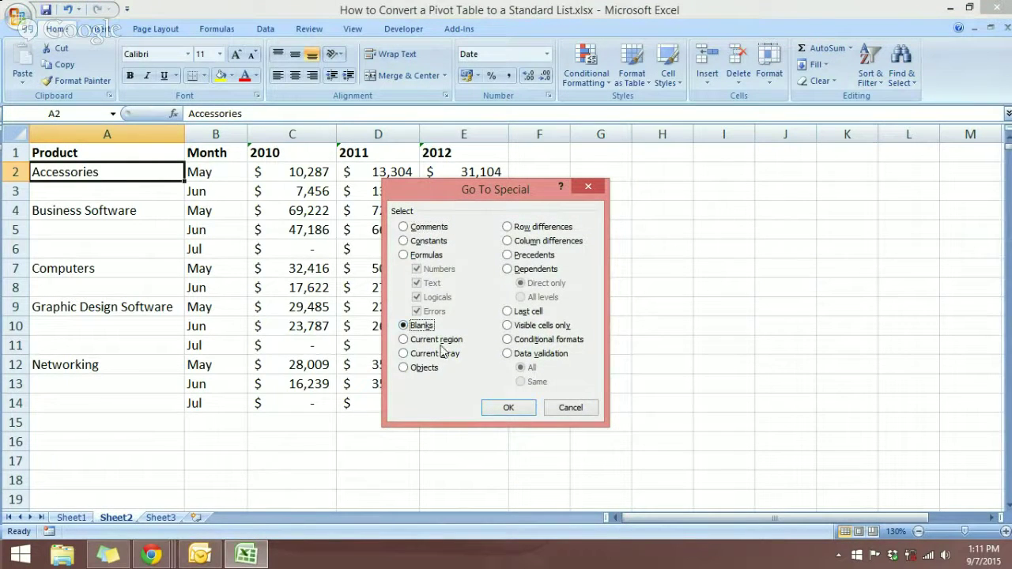
pyautogui.click(506, 408)
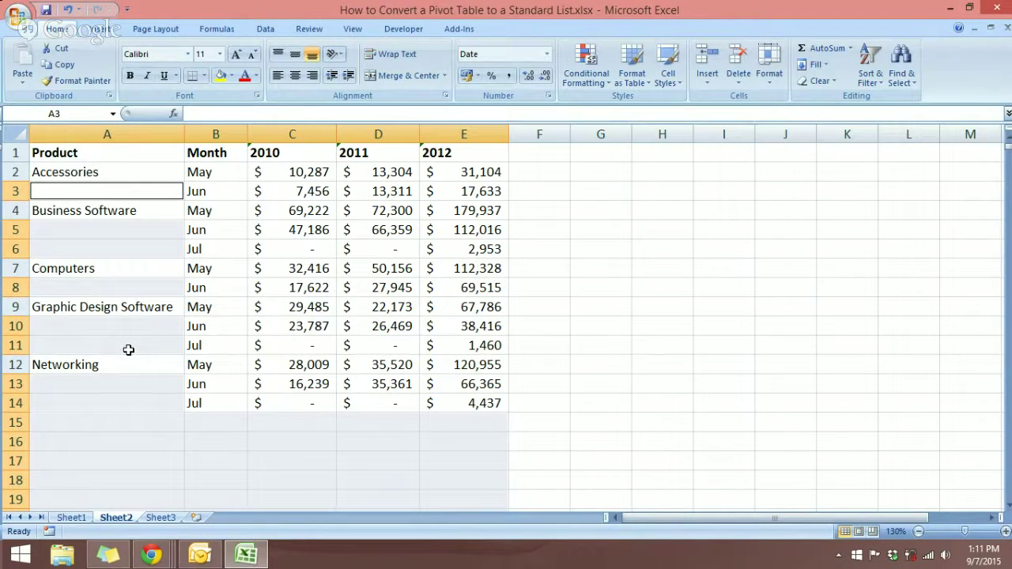
# - Try to fill all the selected blank cells with the formula =A2 relative to the cell above, and undo the fill
pyautogui.write('=')
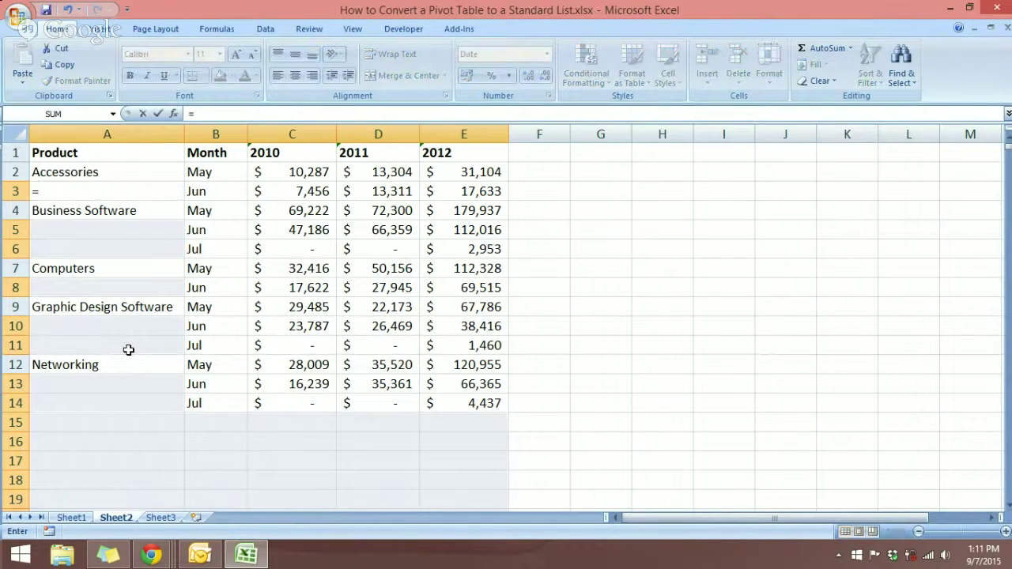
pyautogui.press('Up')
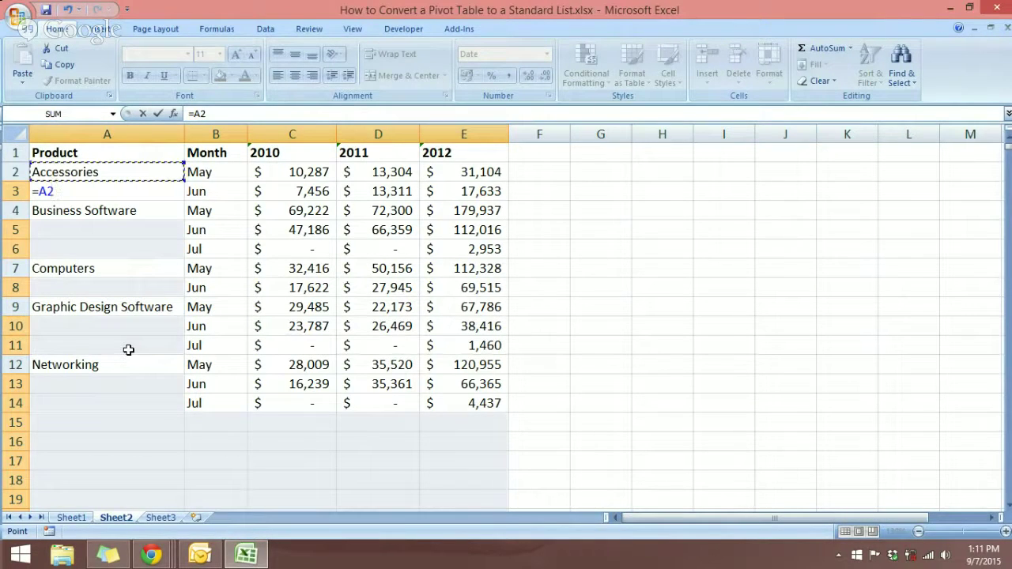
pyautogui.hotkey('ctrl', 'Return')
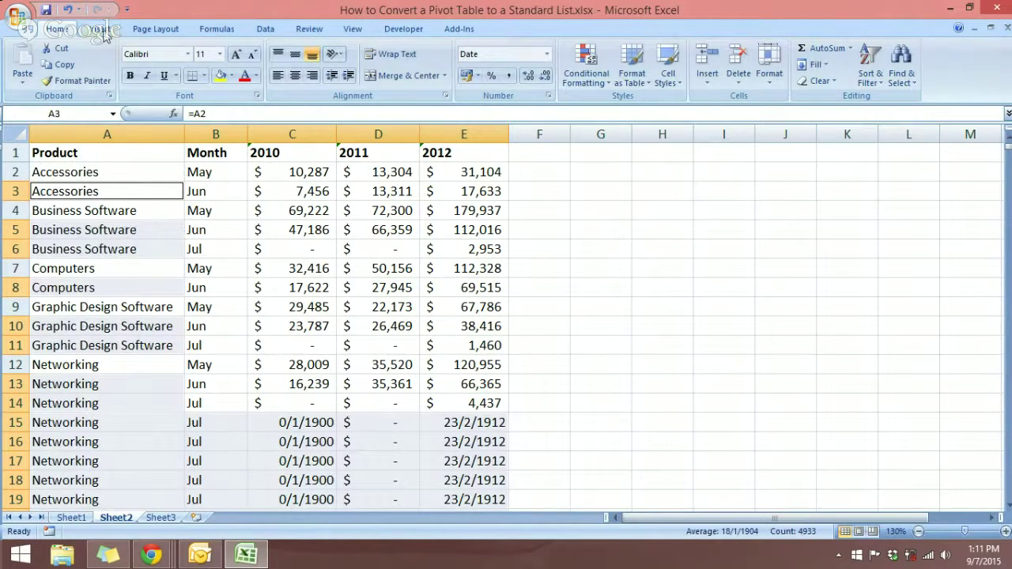
pyautogui.click(69, 10)
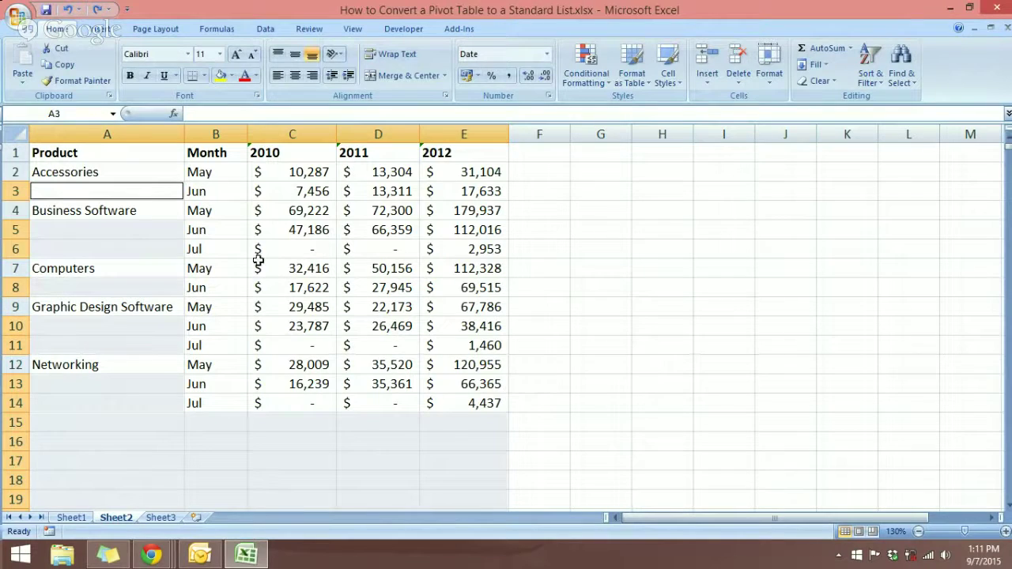
pyautogui.click(518, 249)
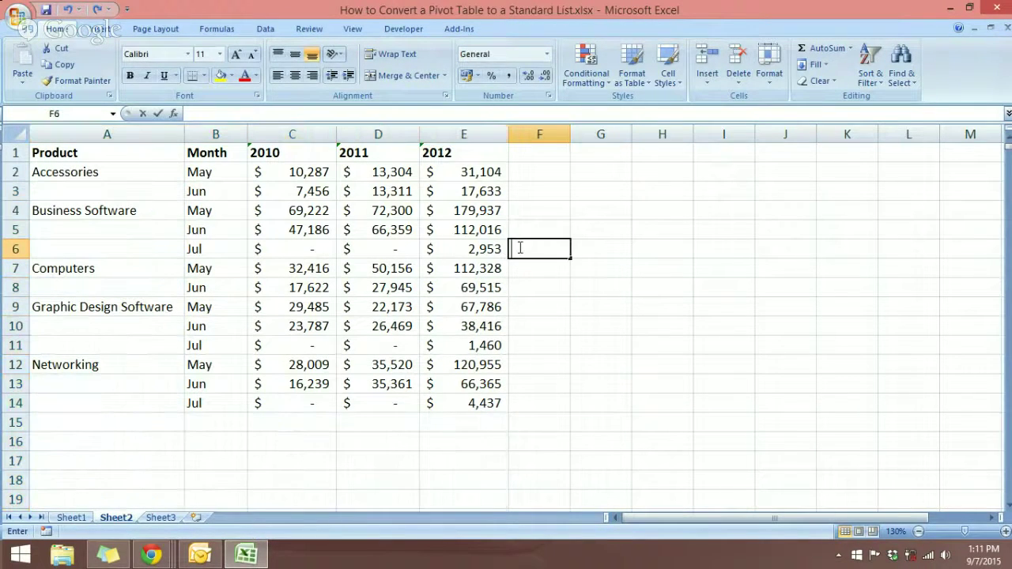
# - Select only the blank product cells within A2:A14 using Go To Special with the Blanks option
pyautogui.moveTo(117, 177); pyautogui.dragTo(142, 400)
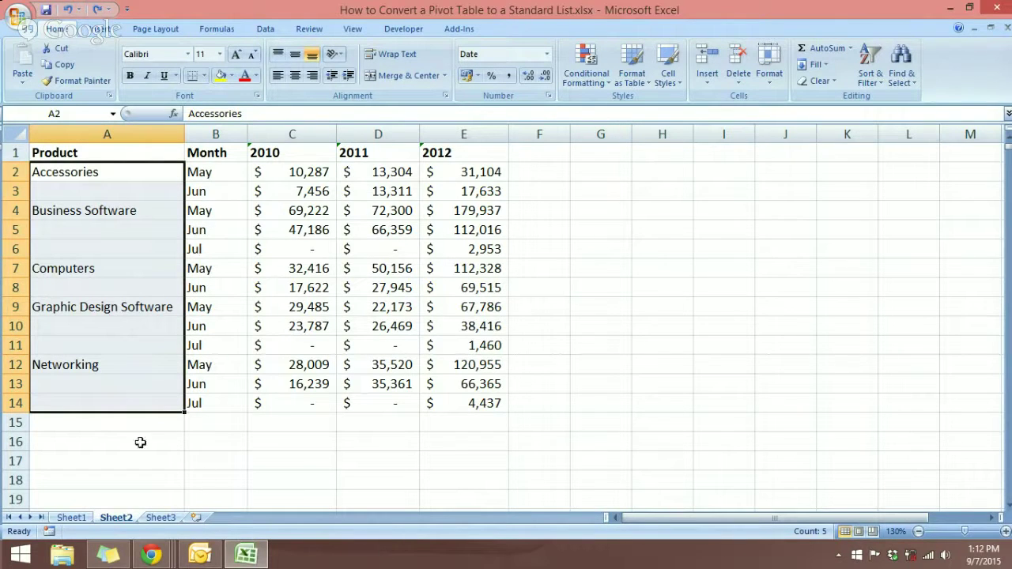
pyautogui.click(914, 84)
pyautogui.click(917, 151)
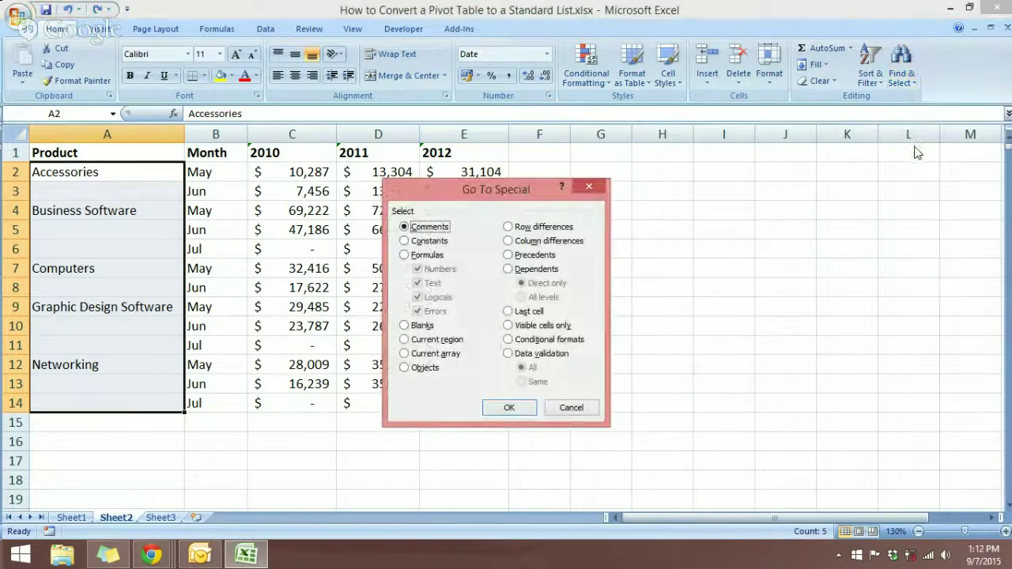
pyautogui.click(406, 326)
pyautogui.click(509, 407)
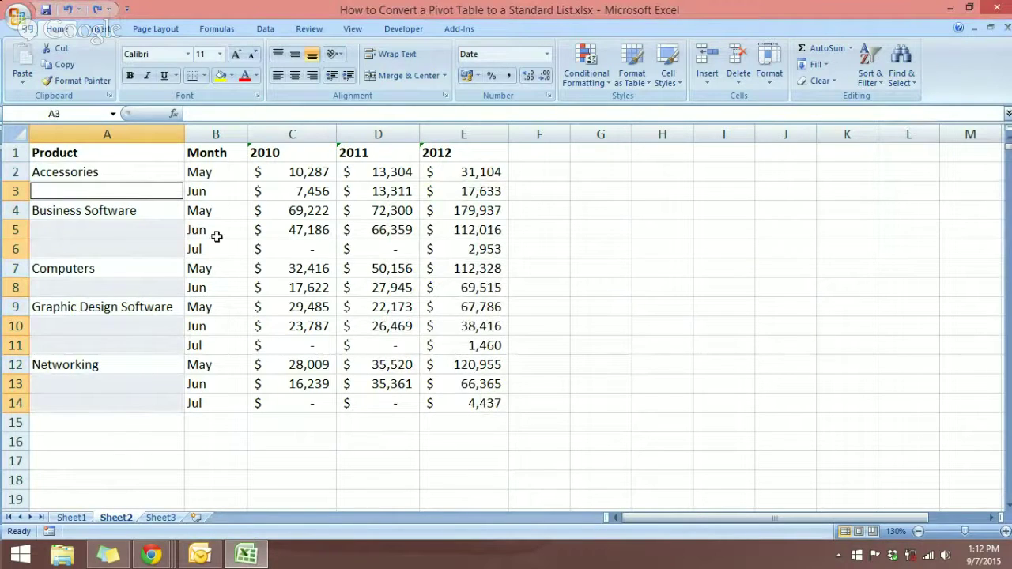
# - Fill all selected blank product cells at once with a relative reference to the cell above, =A2 in A3
pyautogui.click(1005, 534)
pyautogui.scroll(1, 169, 293)
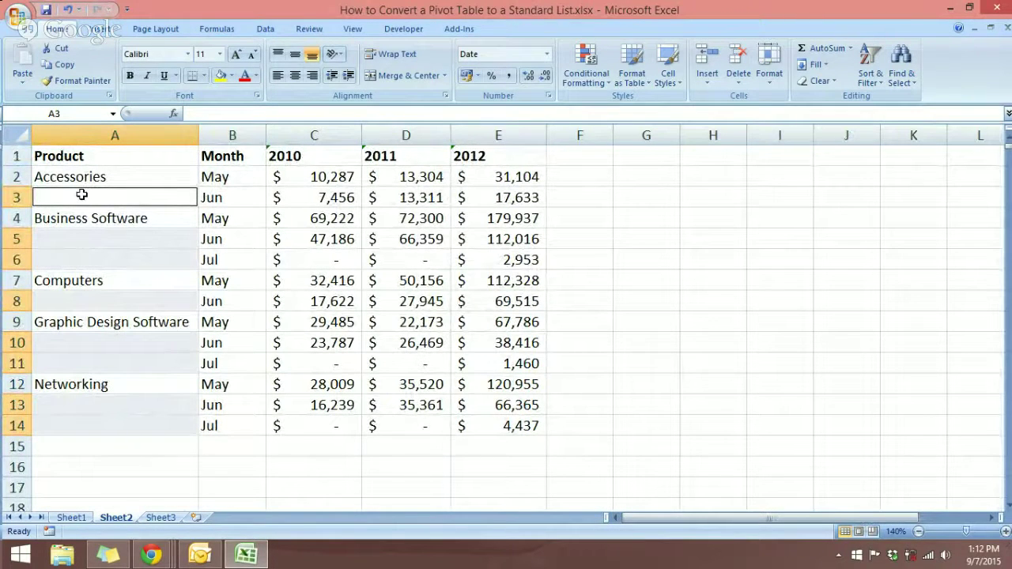
pyautogui.write('=')
pyautogui.press('Up')
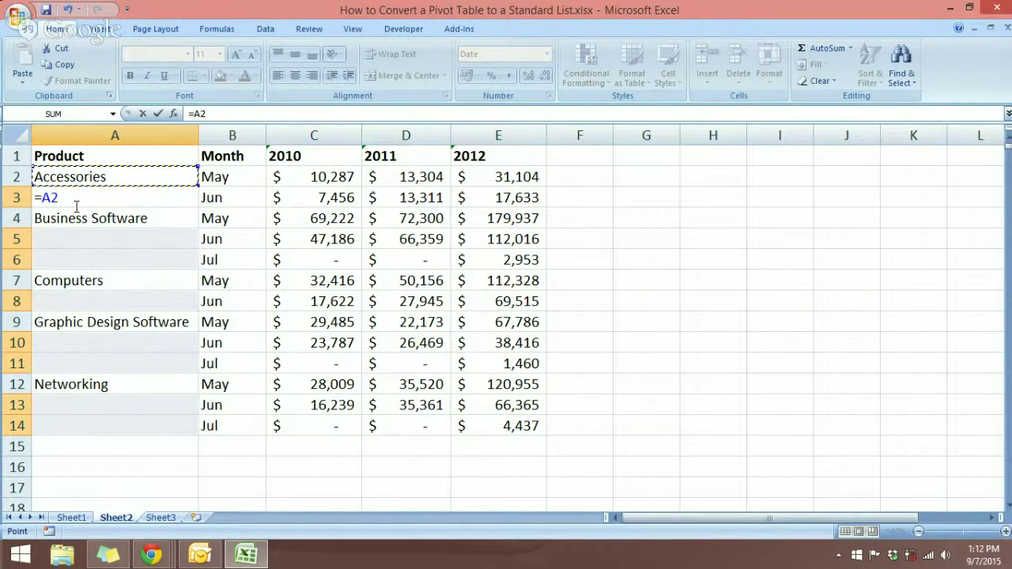
pyautogui.hotkey('ctrl', 'Return')
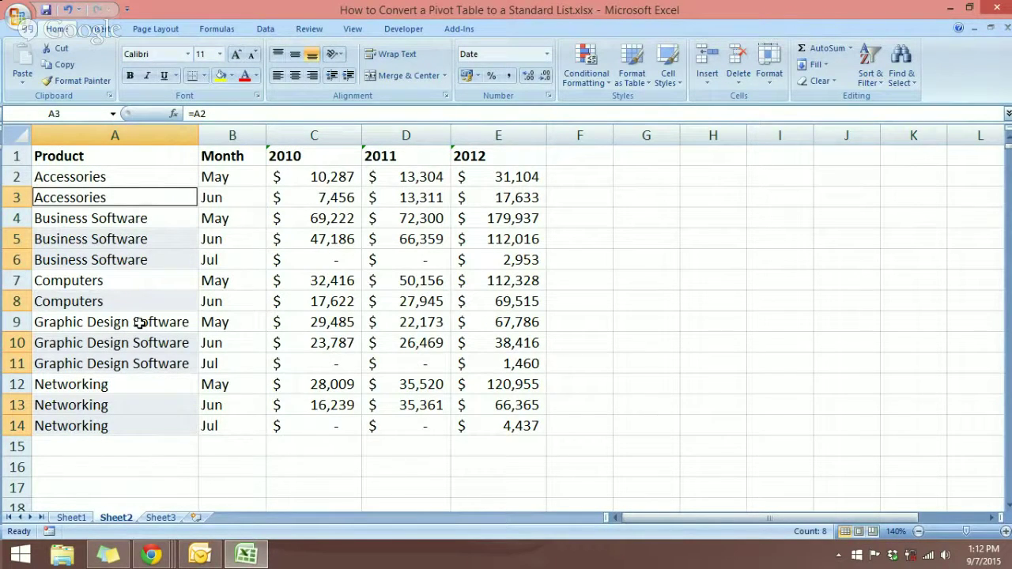
# - Examine the filled Product column to see which cells hold typed names and which hold formulas
pyautogui.click(119, 325)
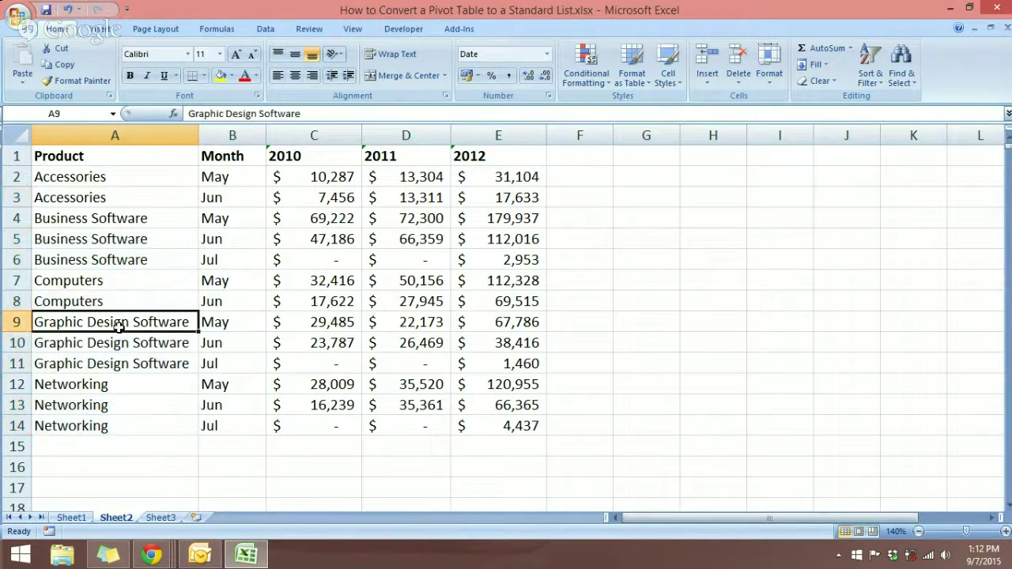
pyautogui.click(115, 358)
pyautogui.click(99, 382)
pyautogui.click(96, 423)
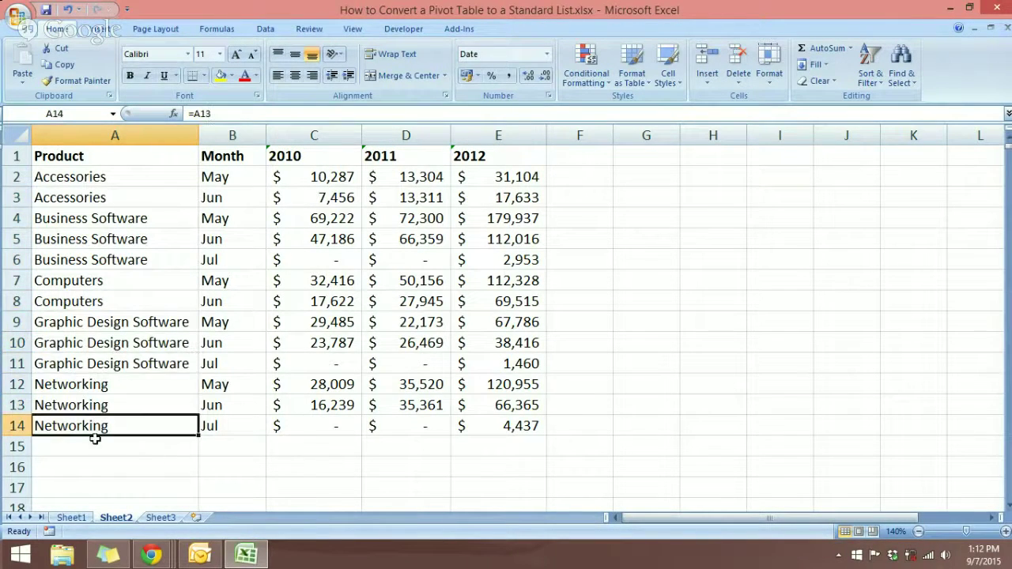
pyautogui.click(70, 407)
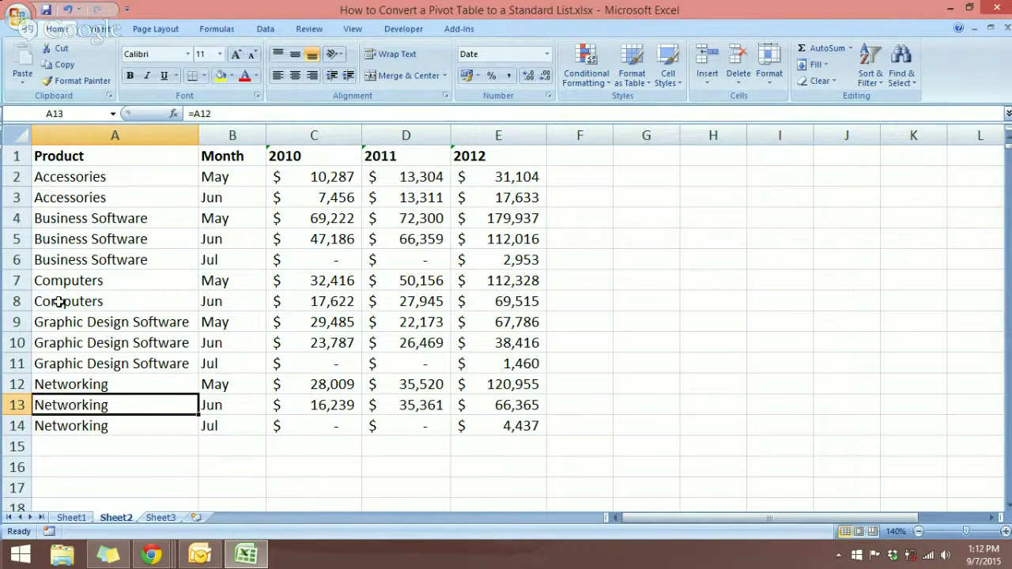
pyautogui.click(53, 262)
pyautogui.click(62, 298)
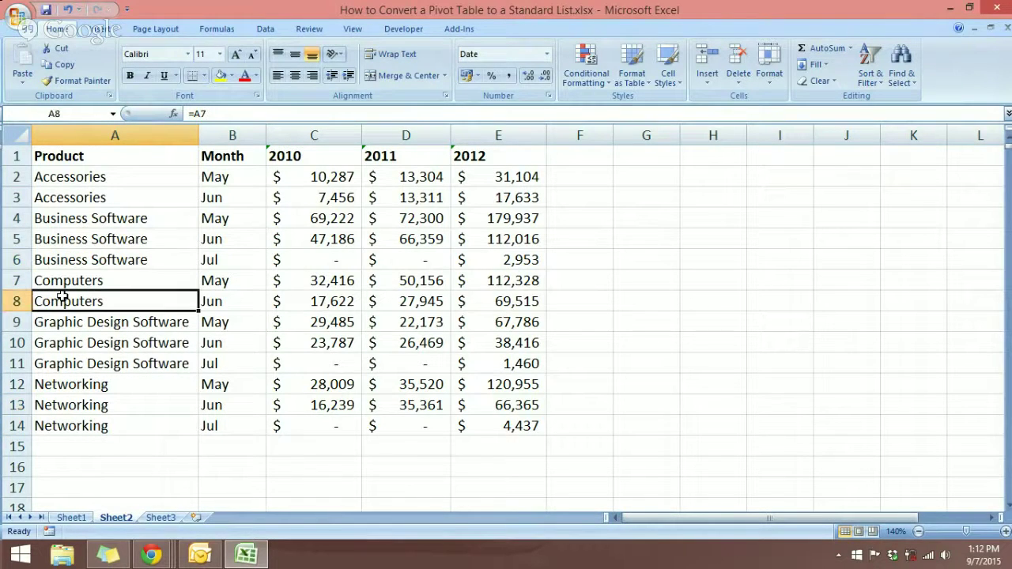
pyautogui.click(79, 346)
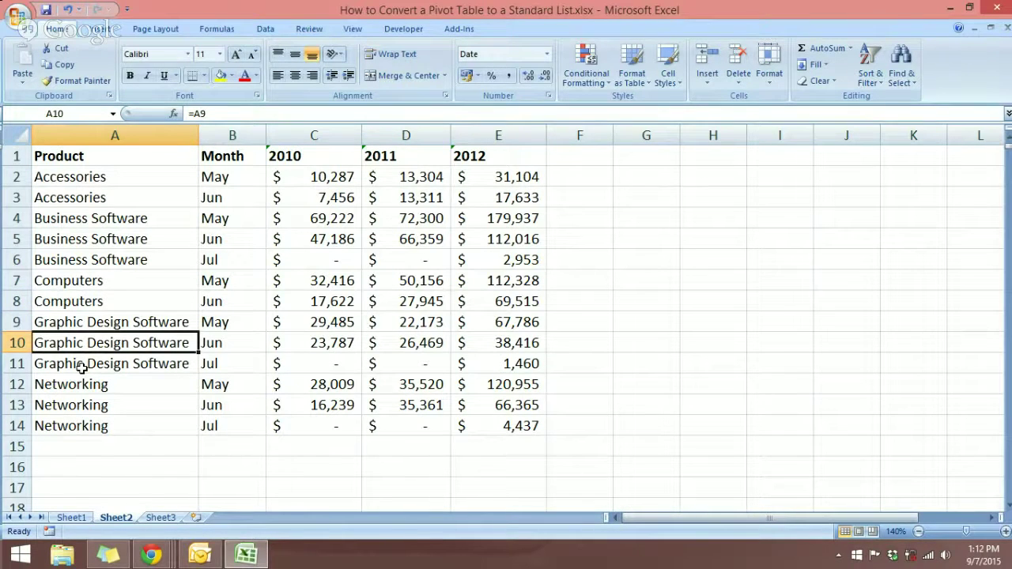
# - Replace the formulas in A2:A14 with their values by copying the range and pasting it over itself as Values
pyautogui.click(82, 175)
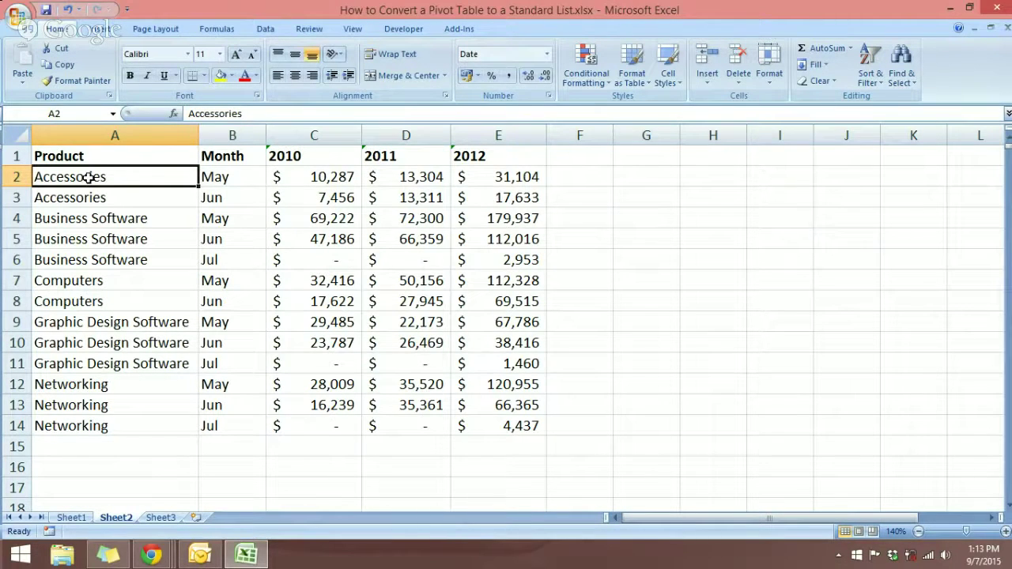
pyautogui.hotkey('ctrl', 'shift', 'Down')
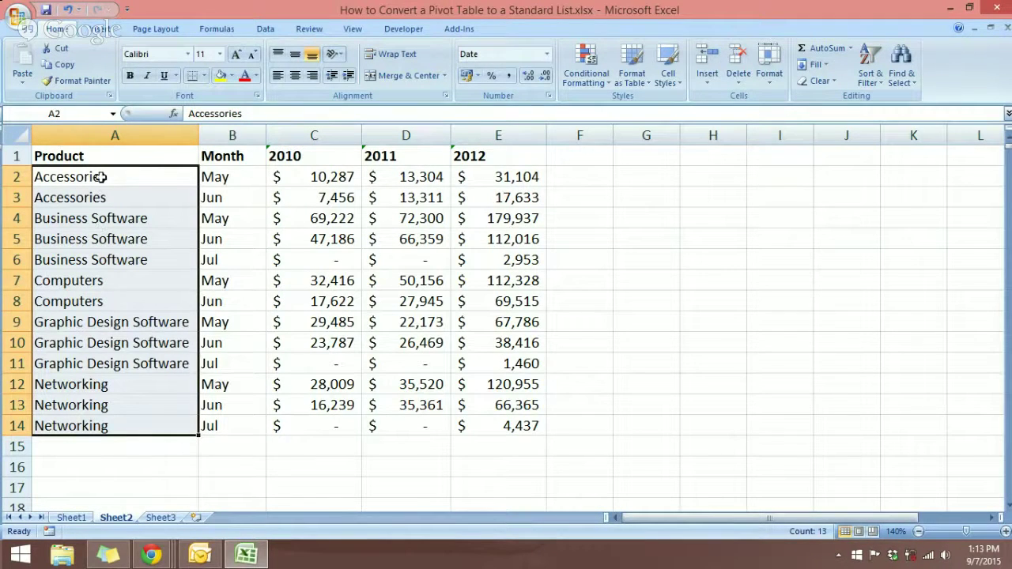
pyautogui.rightClick(101, 177)
pyautogui.click(141, 203)
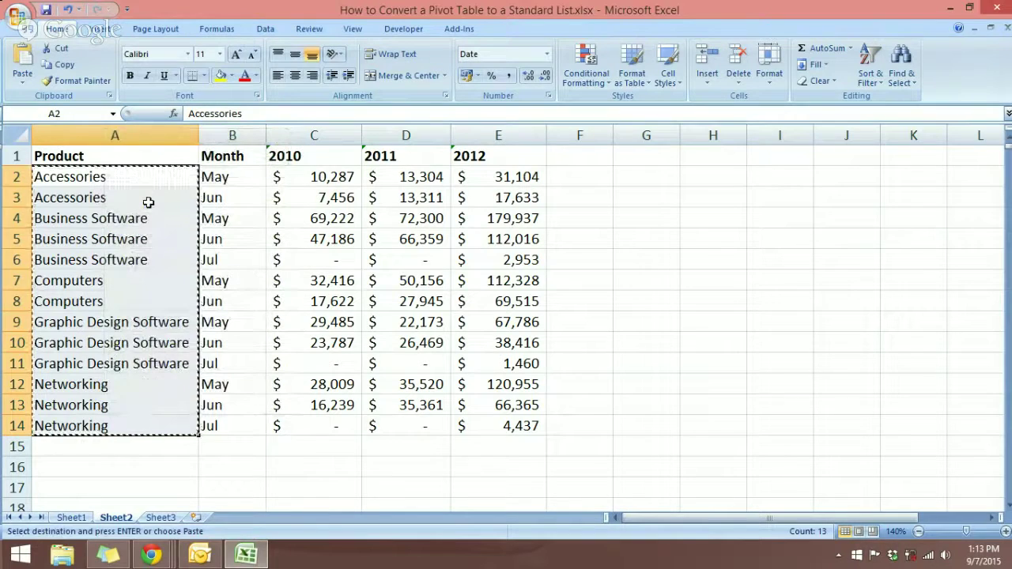
pyautogui.rightClick(142, 178)
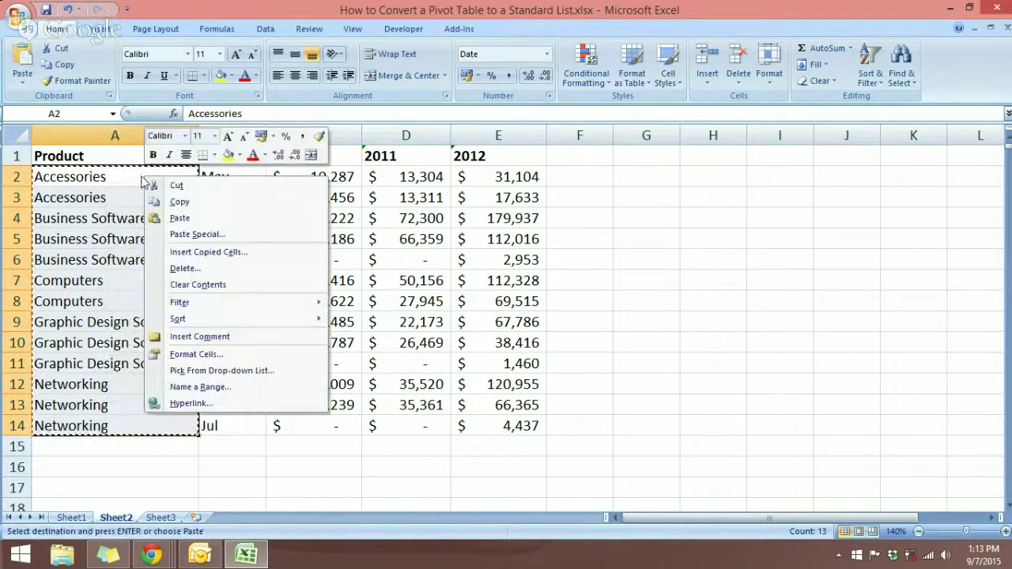
pyautogui.click(198, 234)
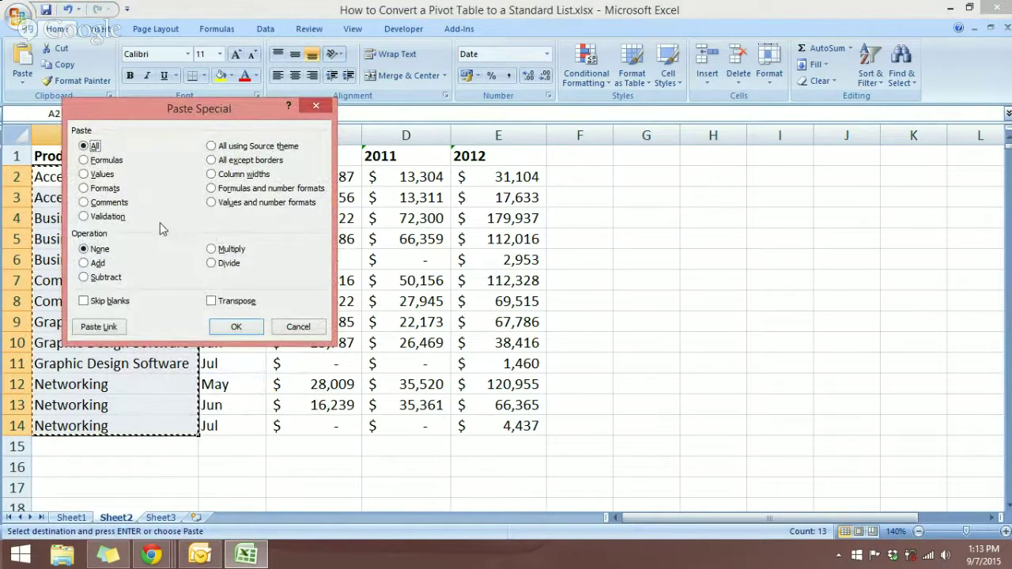
pyautogui.click(87, 174)
pyautogui.click(242, 328)
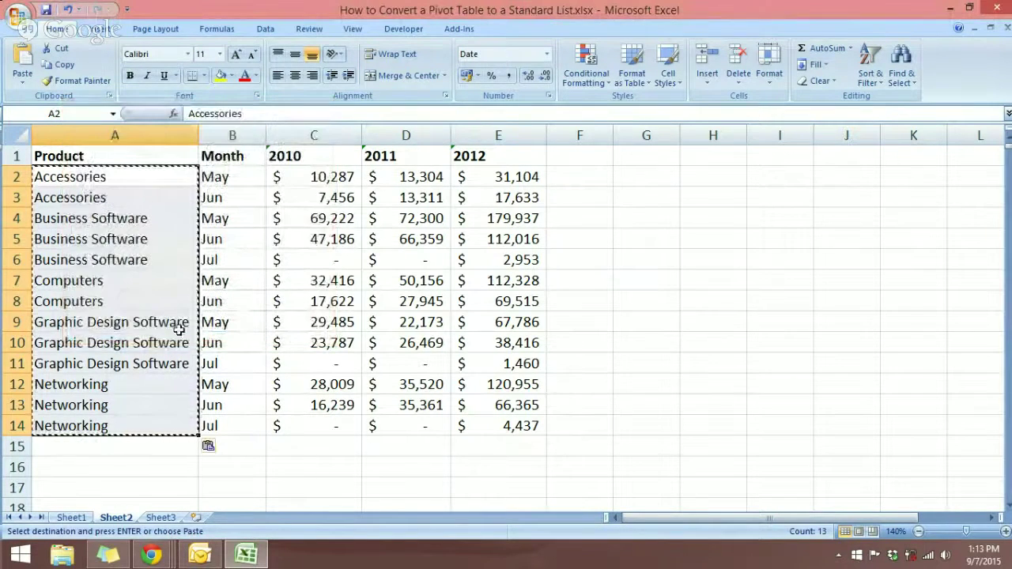
pyautogui.click(158, 299)
pyautogui.press('Escape')
# - Check the cells of the Product column to see whether they contain plain text instead of formulas
pyautogui.click(147, 273)
pyautogui.click(144, 237)
pyautogui.click(140, 257)
pyautogui.click(139, 282)
pyautogui.click(137, 307)
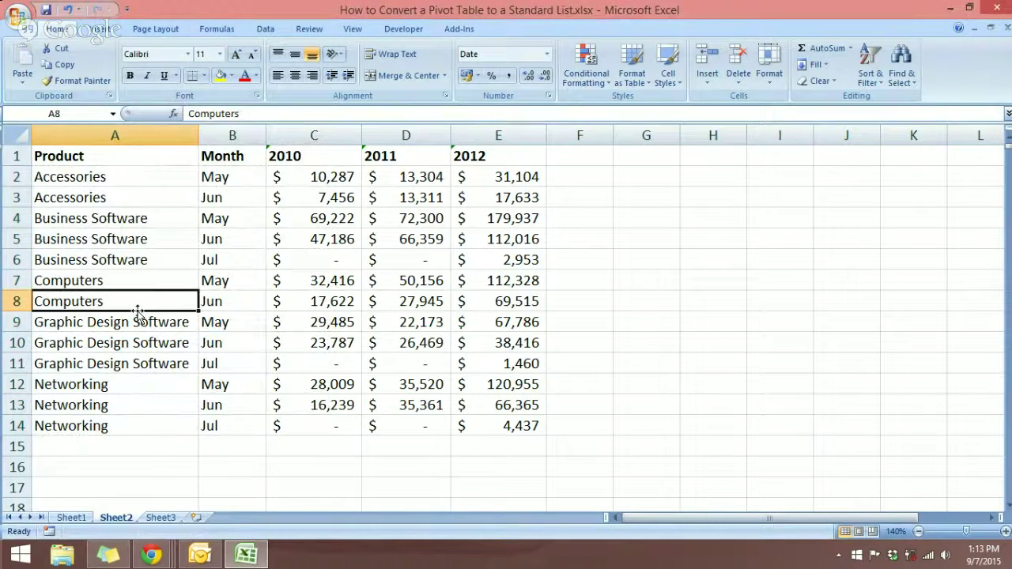
pyautogui.press('Down')
pyautogui.press('Down')
pyautogui.press('Down')
pyautogui.press('Down')
pyautogui.press('Down')
pyautogui.press('Up')
pyautogui.press('Up')
pyautogui.press('Up')
pyautogui.press('Up')
pyautogui.press('Up')
pyautogui.press('Up')
pyautogui.press('Up')
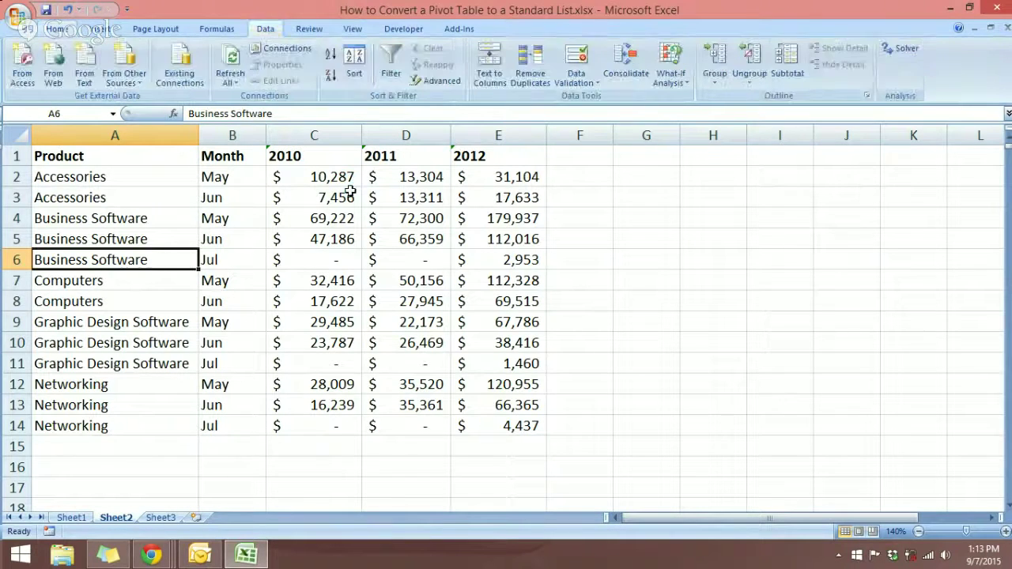
# - Turn on filtering for the list and filter the Product column to Accessories and Business Software
pyautogui.click(390, 63)
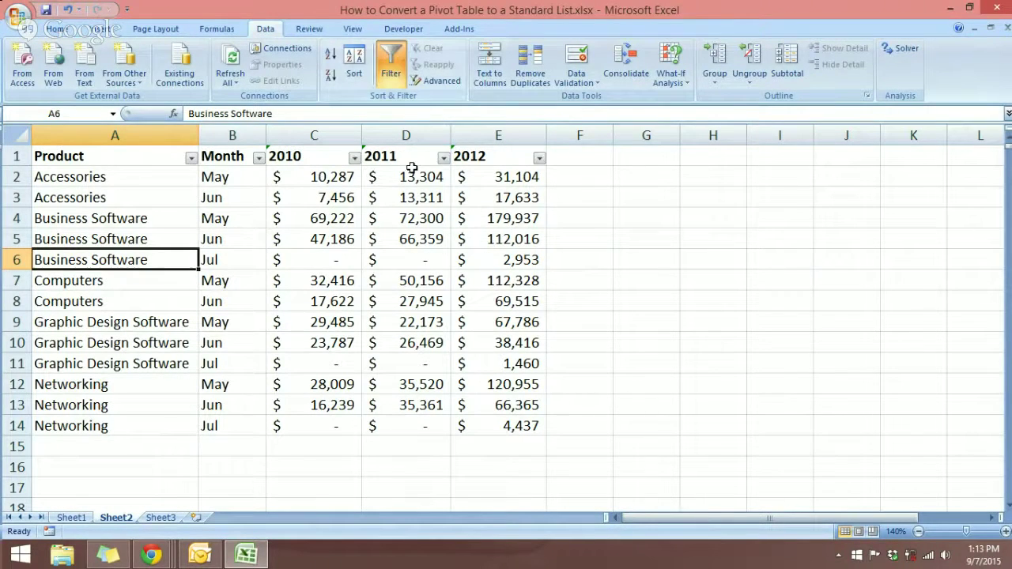
pyautogui.click(191, 158)
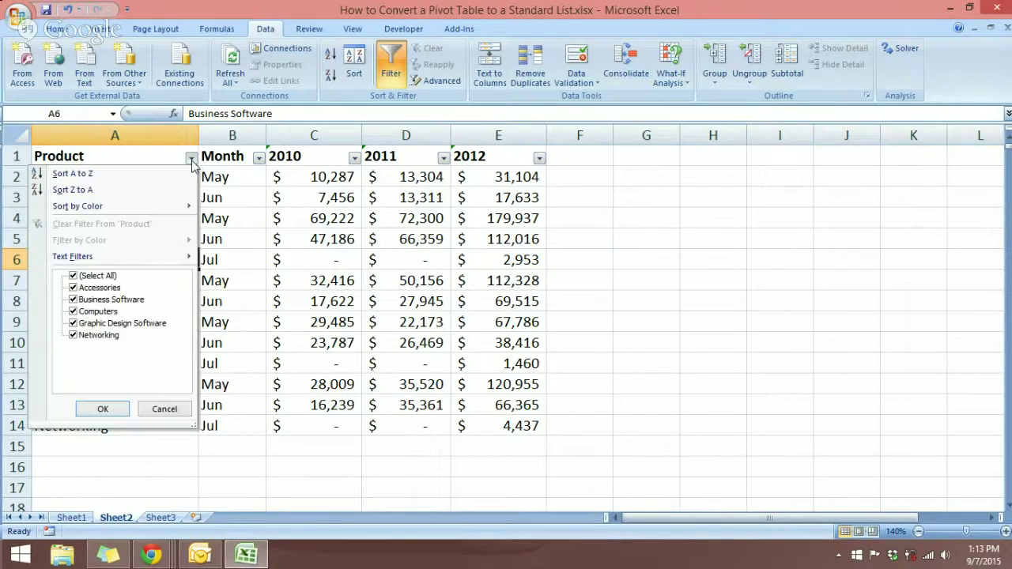
pyautogui.click(73, 275)
pyautogui.click(73, 287)
pyautogui.click(73, 298)
pyautogui.click(102, 408)
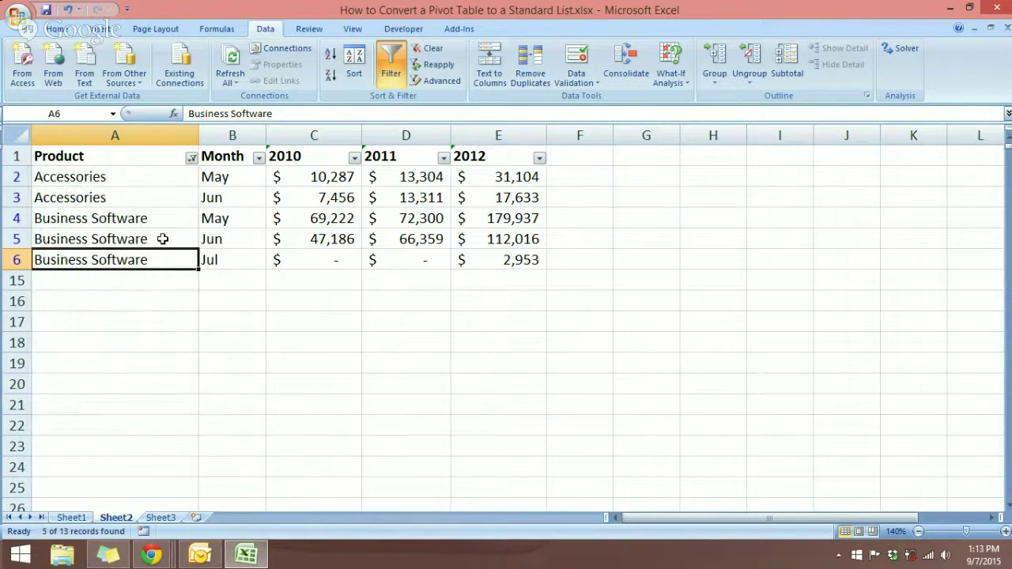
# - Filter the Month column to show only Jun
pyautogui.click(259, 158)
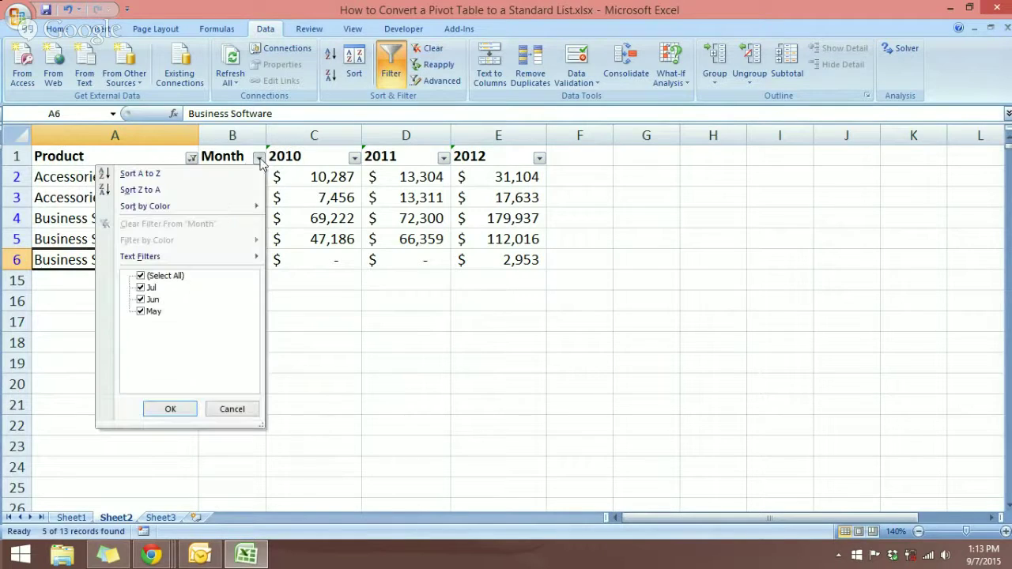
pyautogui.click(139, 276)
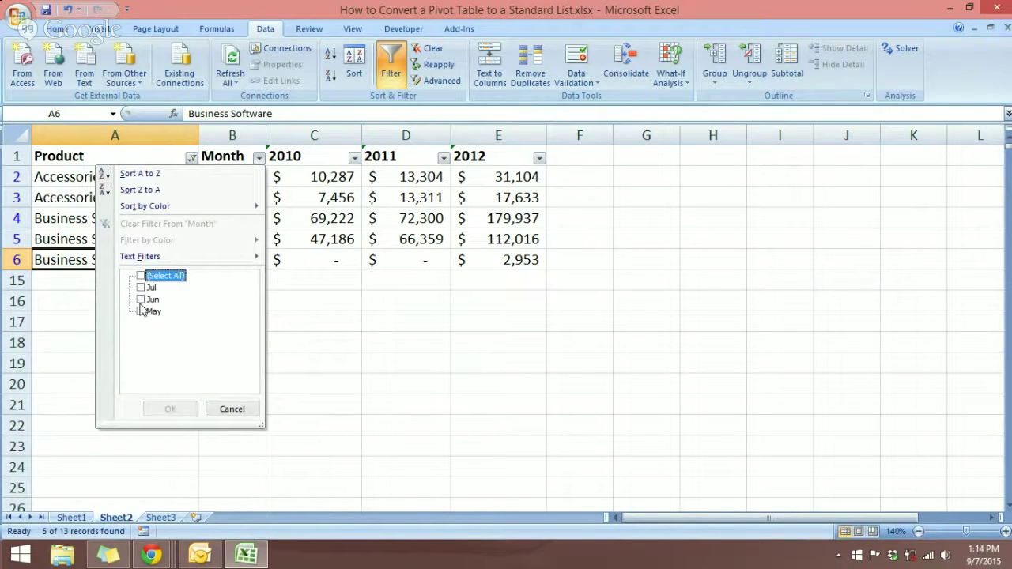
pyautogui.click(140, 299)
pyautogui.click(170, 408)
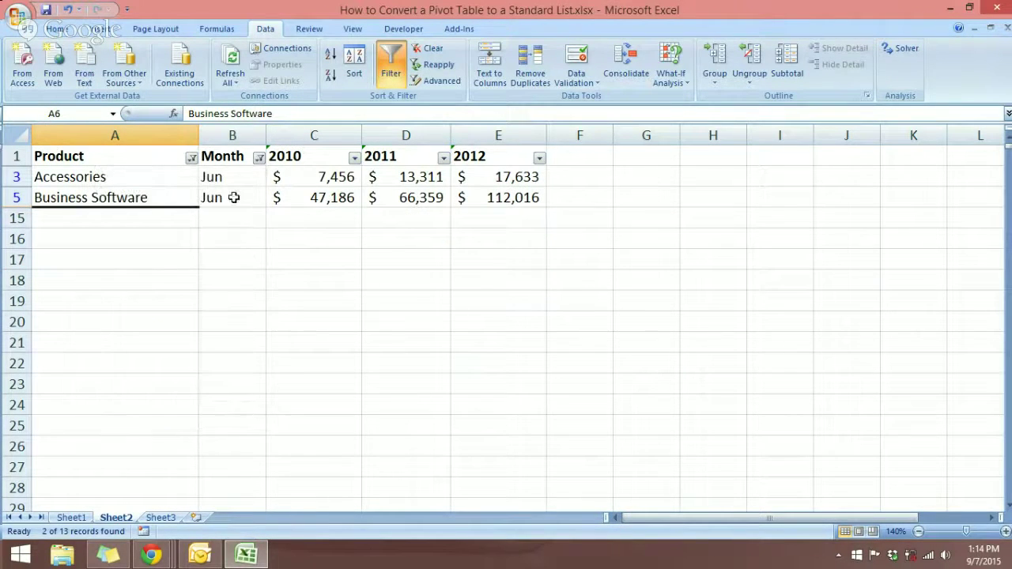
pyautogui.click(354, 158)
pyautogui.click(354, 158)
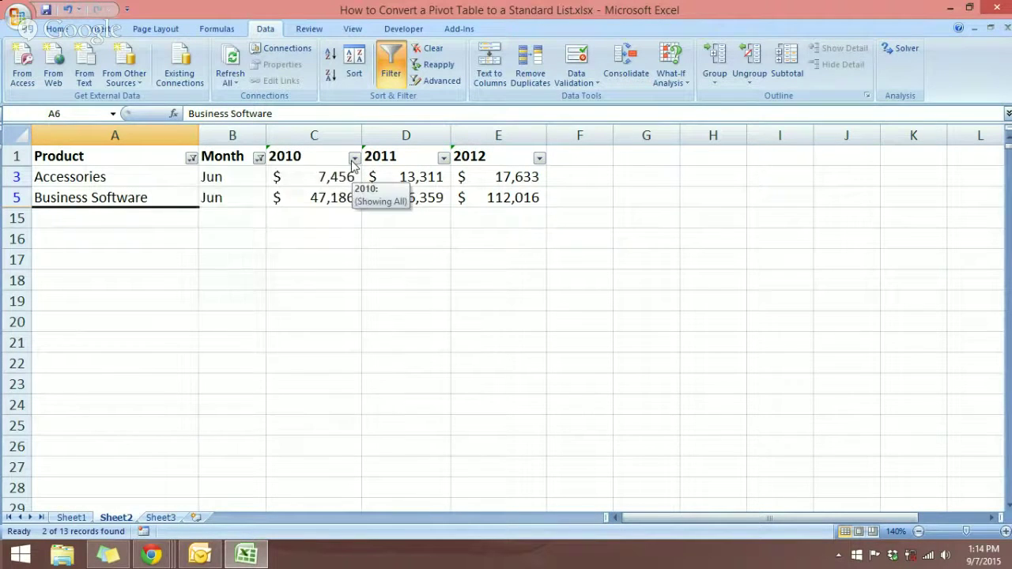
# - Change the Month filter to show only May instead of Jun
pyautogui.click(259, 158)
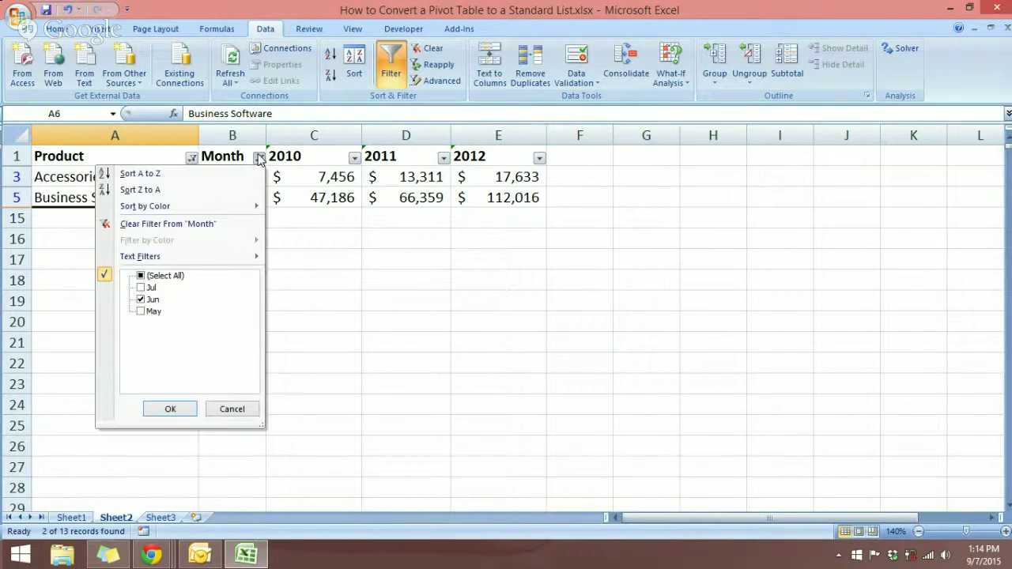
pyautogui.click(140, 311)
pyautogui.click(141, 300)
pyautogui.click(168, 407)
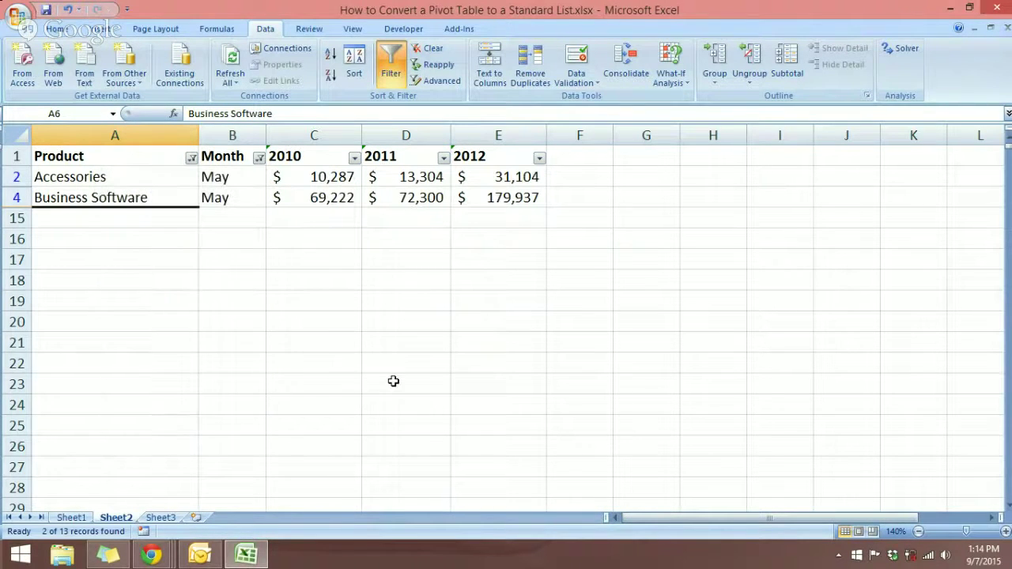
# - Reset the Product and Month filters so the list includes all products and all months
pyautogui.click(192, 158)
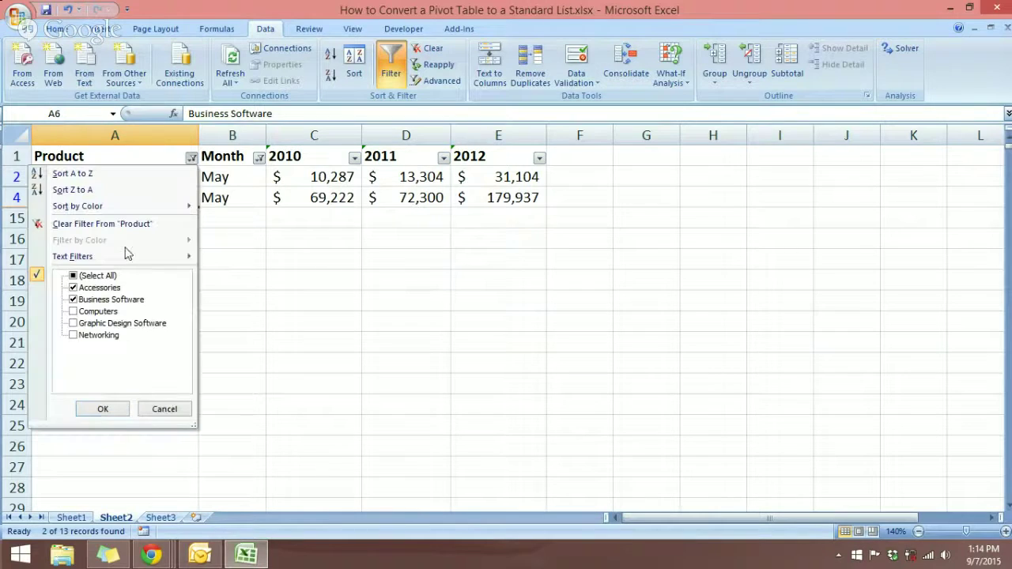
pyautogui.click(74, 276)
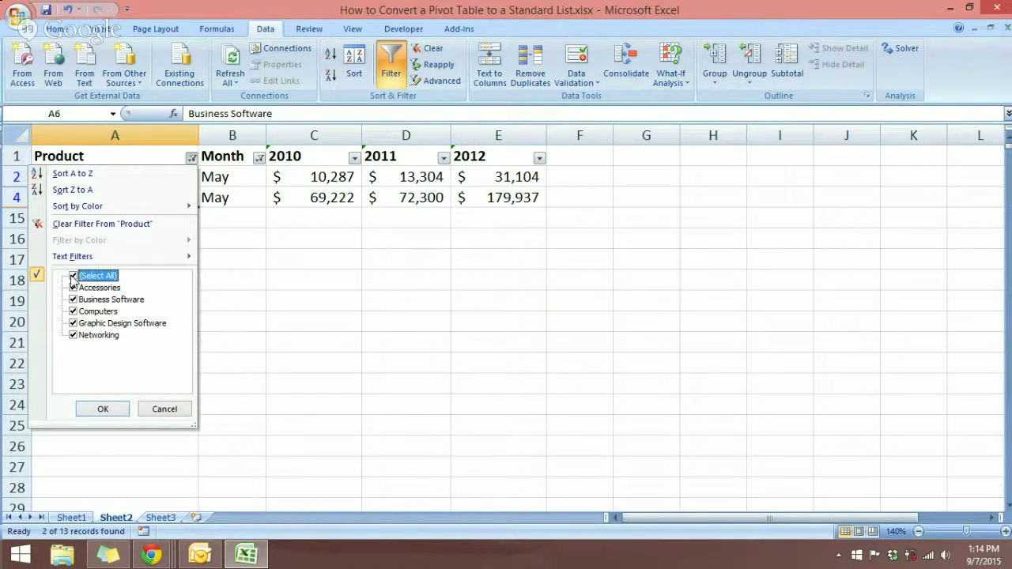
pyautogui.click(103, 409)
pyautogui.click(260, 158)
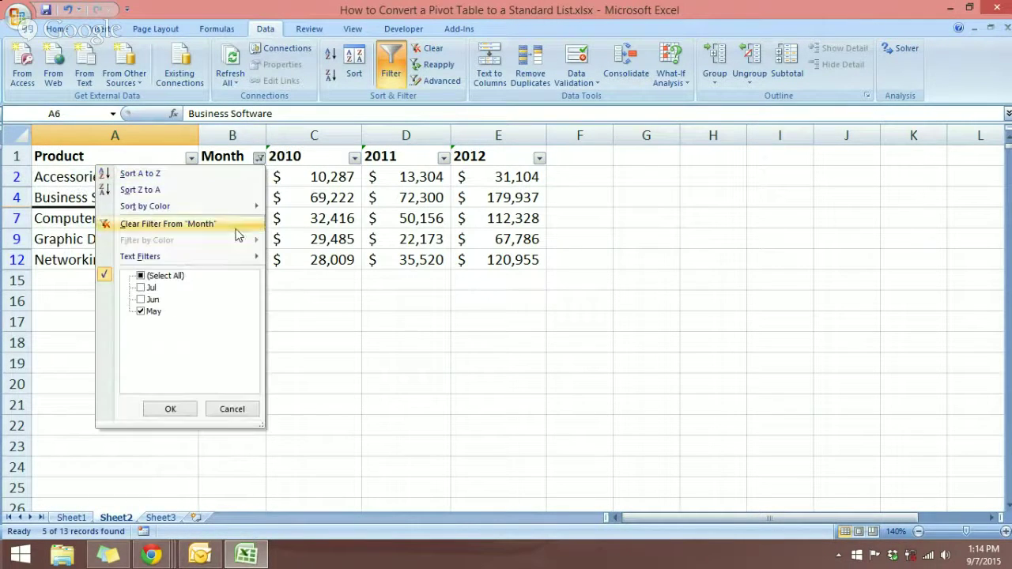
pyautogui.click(141, 275)
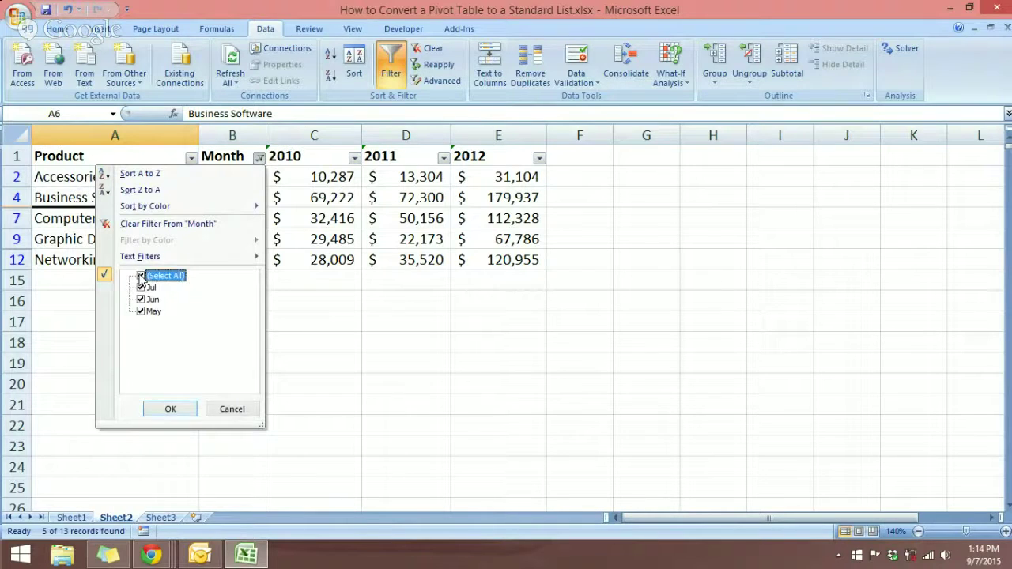
pyautogui.click(170, 407)
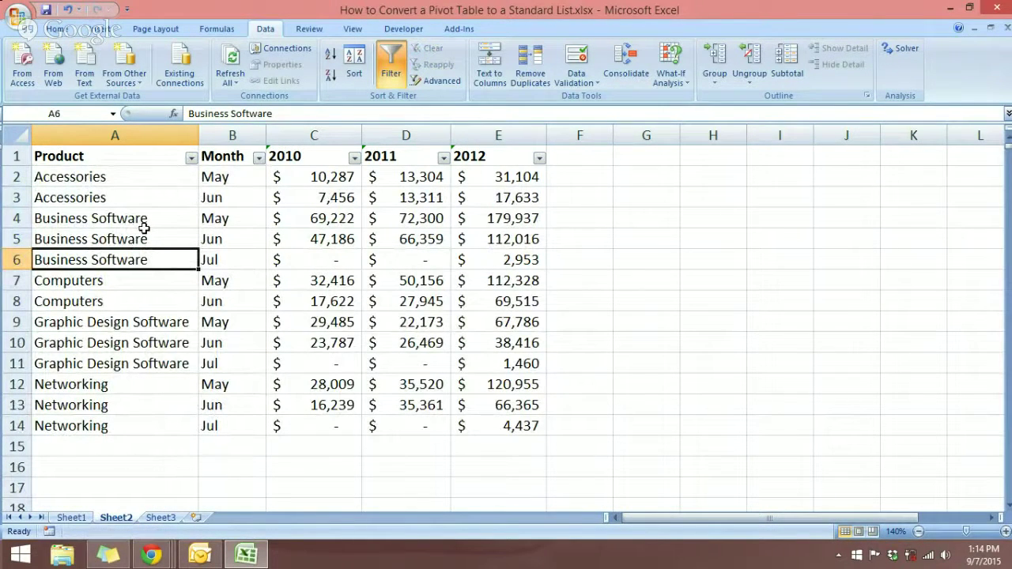
# - Compare the original PivotTable on Sheet1 with the converted list on Sheet2
pyautogui.click(72, 517)
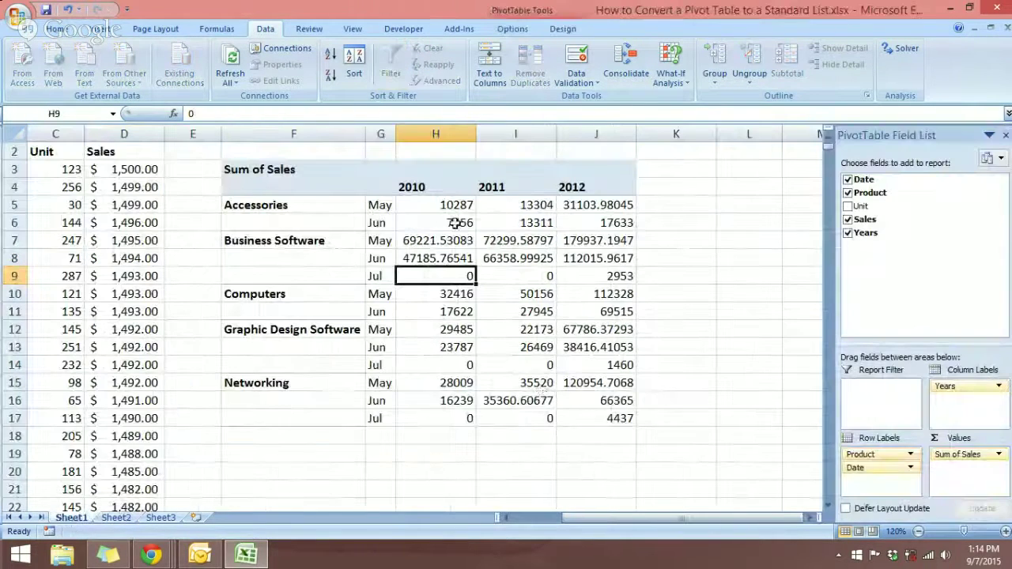
pyautogui.click(116, 517)
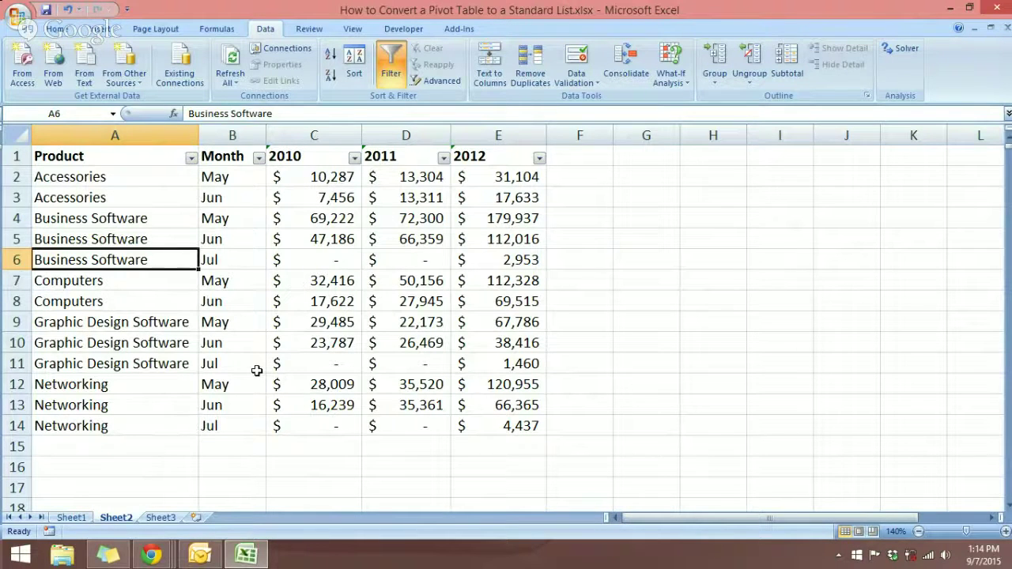
pyautogui.moveTo(151, 555)
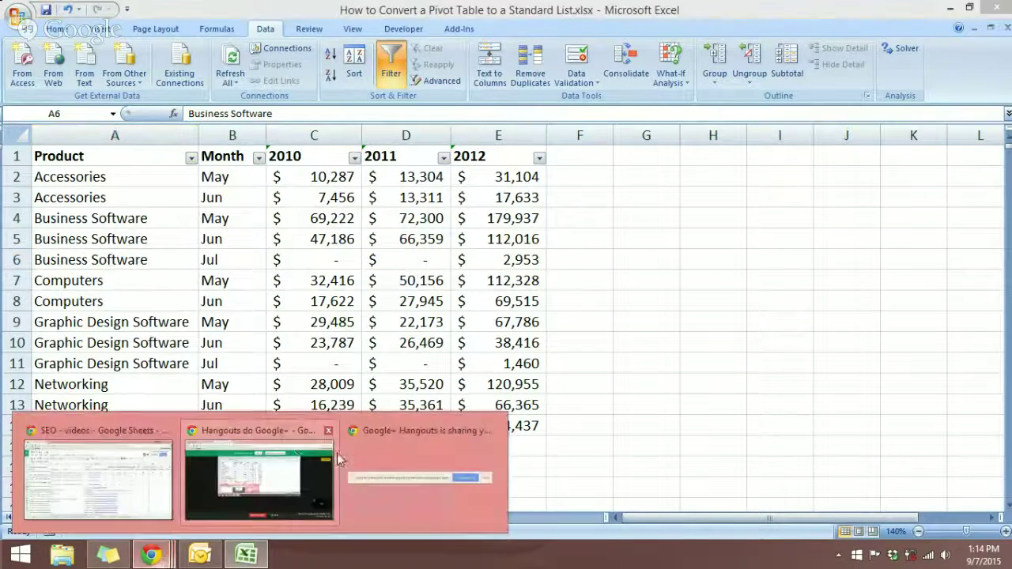